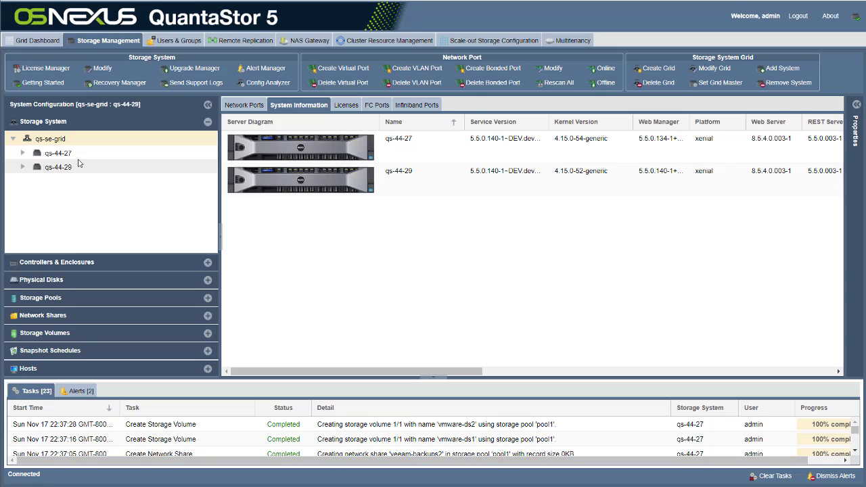
# Step: Examine storage system qs-44-27, the storage pools, the network shares and the storage volumes in the grid
pyautogui.click(65, 157)
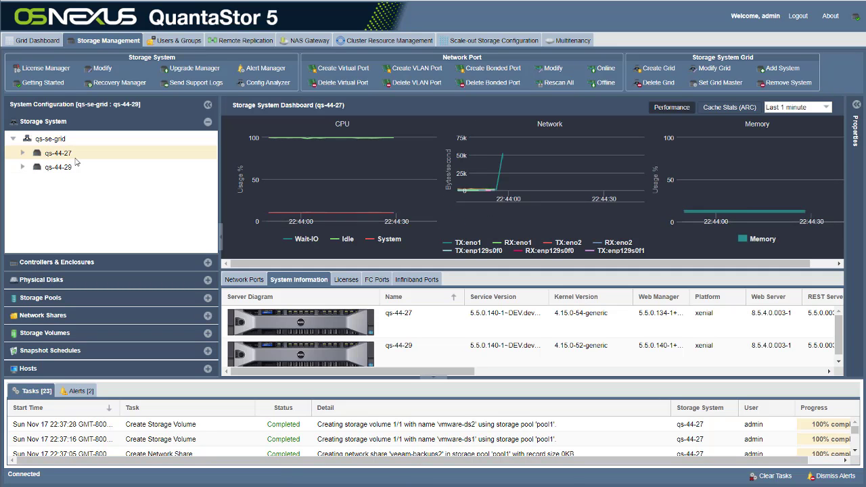
pyautogui.click(80, 303)
pyautogui.click(59, 209)
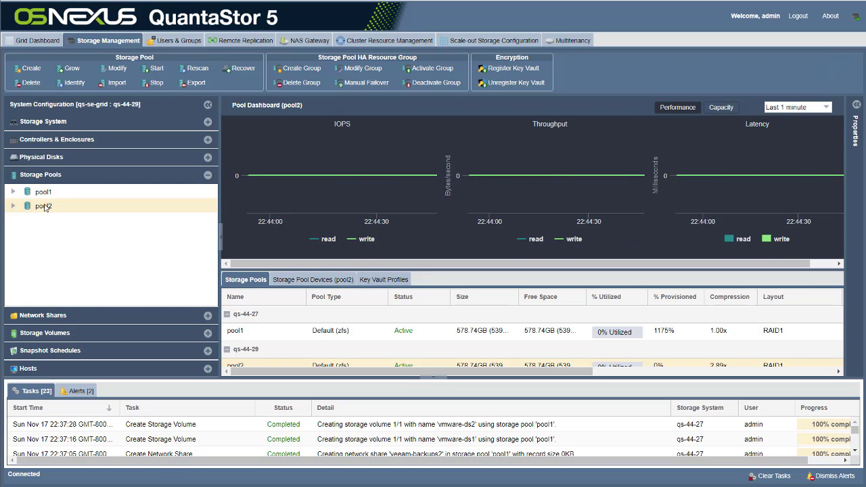
pyautogui.click(74, 317)
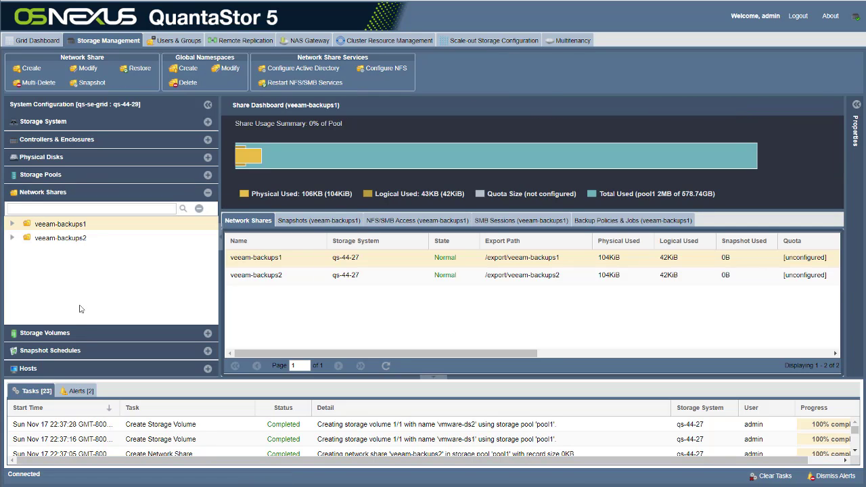
pyautogui.click(79, 333)
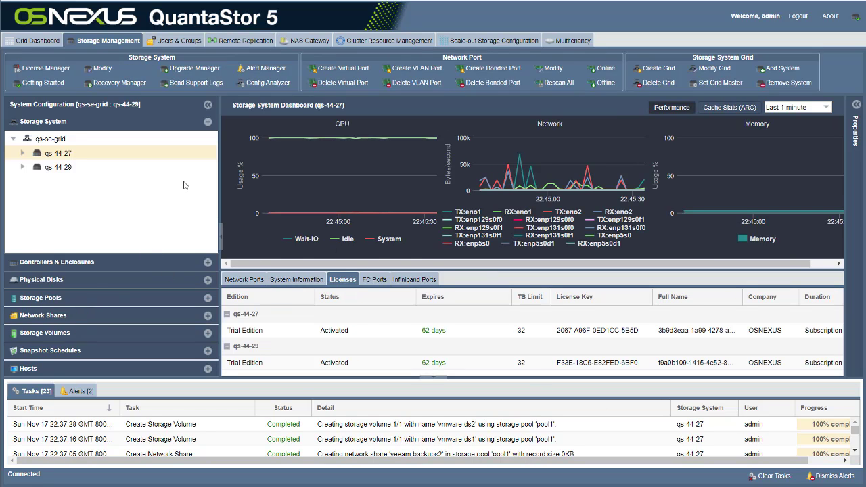
# Step: Review the Remote-Replication Setup workflow in the Getting Started guide and close the guide
pyautogui.click(234, 43)
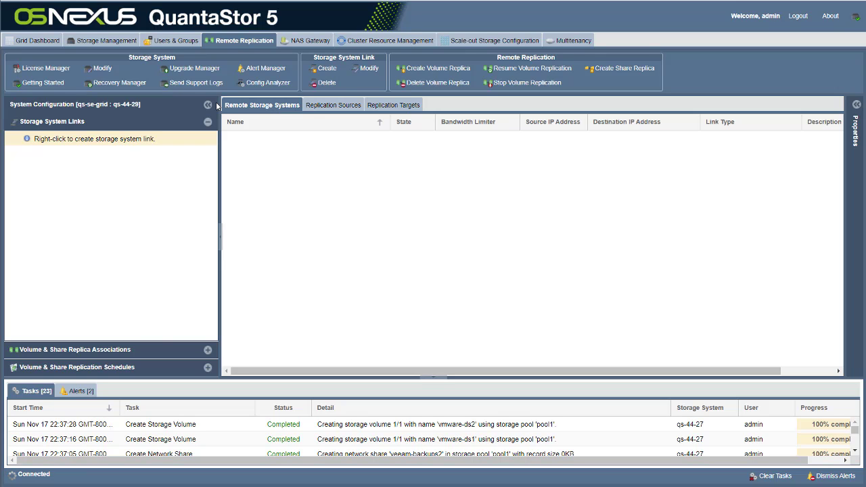
pyautogui.click(855, 19)
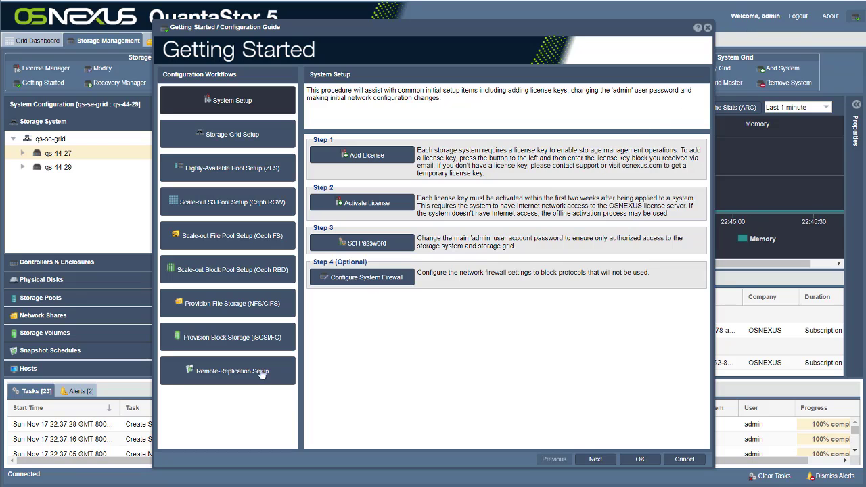
pyautogui.click(256, 372)
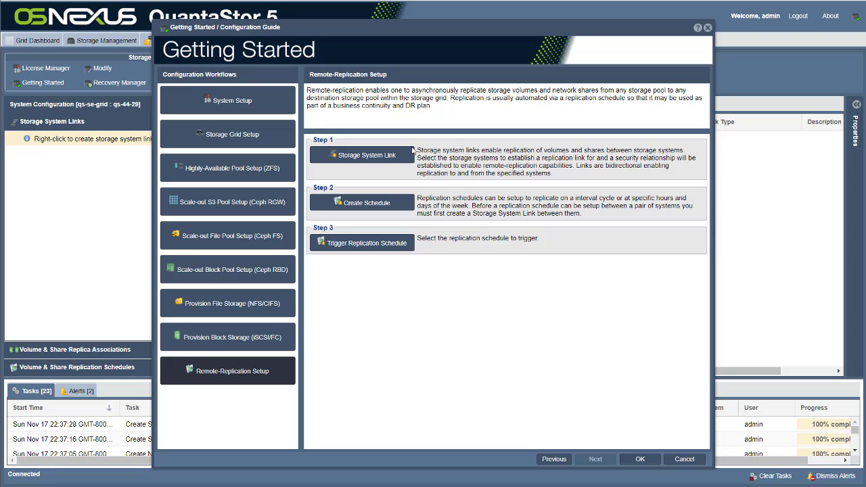
pyautogui.click(697, 463)
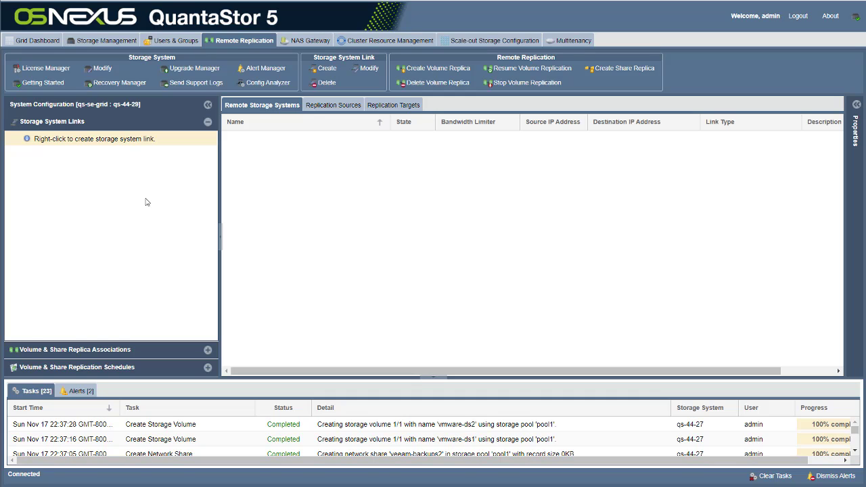
# Step: Create a storage system link between qs-44-27 and qs-44-29 with a 200 MB/sec bandwidth limit, encryption and compression
pyautogui.rightClick(97, 157)
pyautogui.click(123, 167)
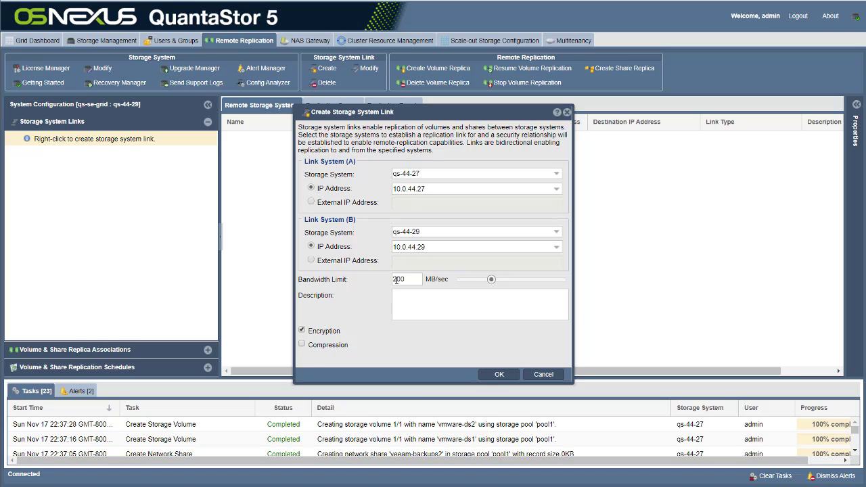
pyautogui.moveTo(410, 278)
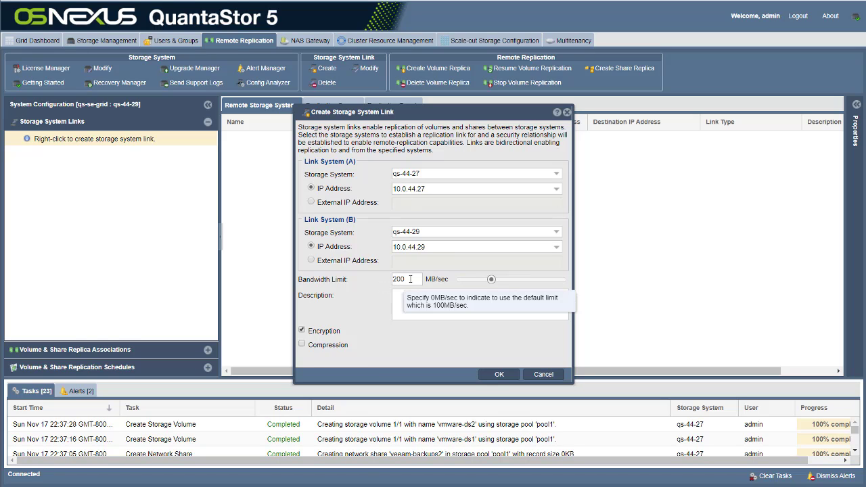
pyautogui.moveTo(410, 279); pyautogui.dragTo(388, 280)
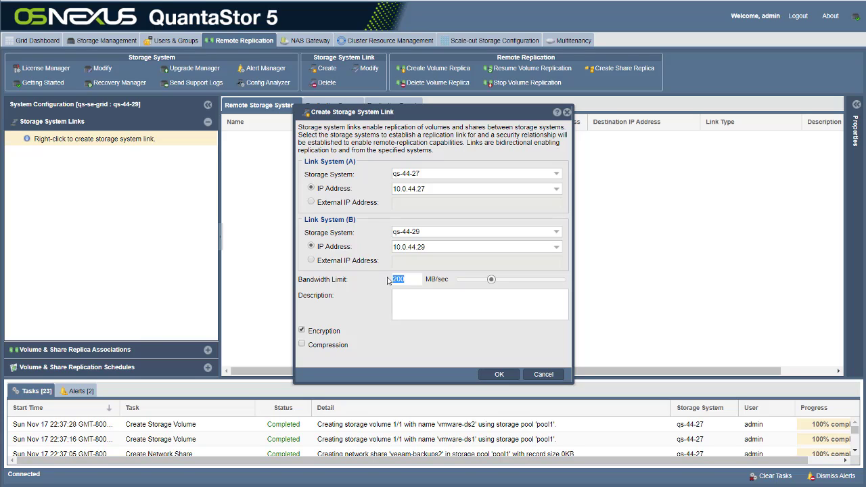
pyautogui.click(355, 317)
pyautogui.click(333, 346)
pyautogui.click(500, 376)
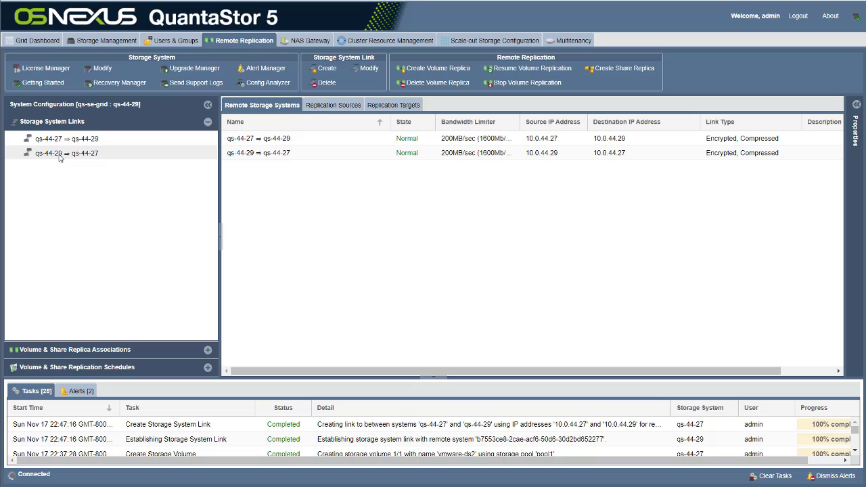
# Step: Start a new volume and share replication schedule and name its policy schedule1
pyautogui.click(208, 367)
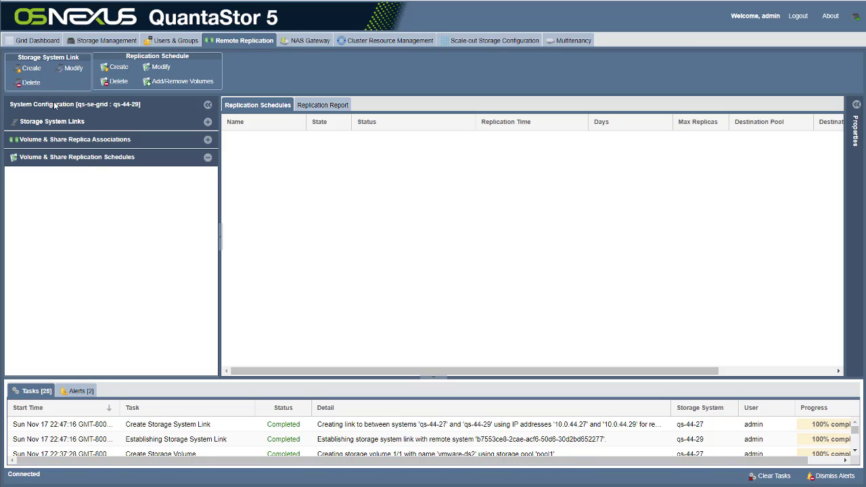
pyautogui.click(126, 70)
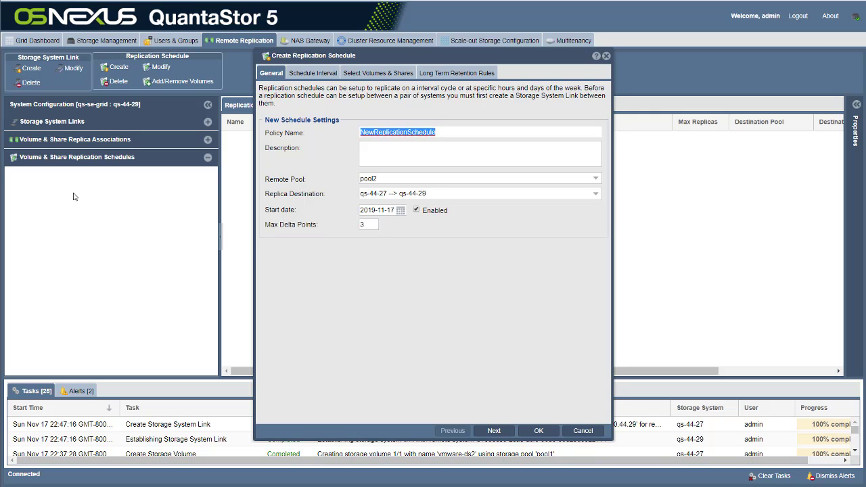
pyautogui.rightClick(93, 180)
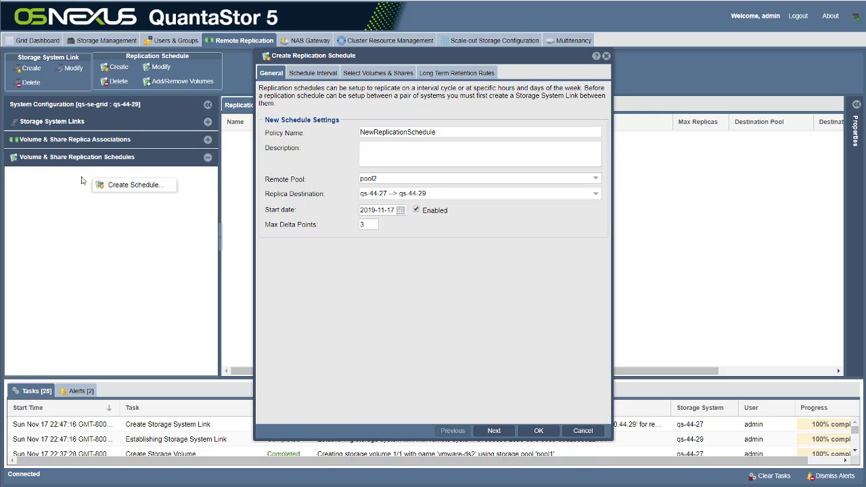
pyautogui.click(319, 267)
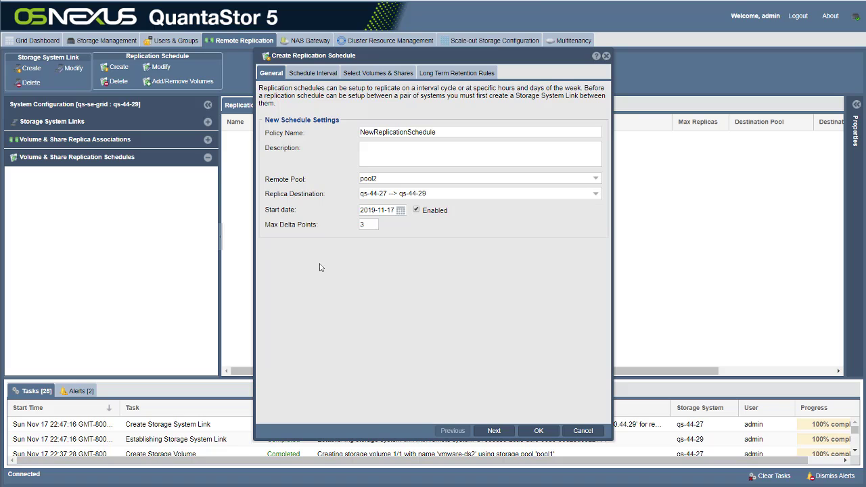
pyautogui.doubleClick(429, 134)
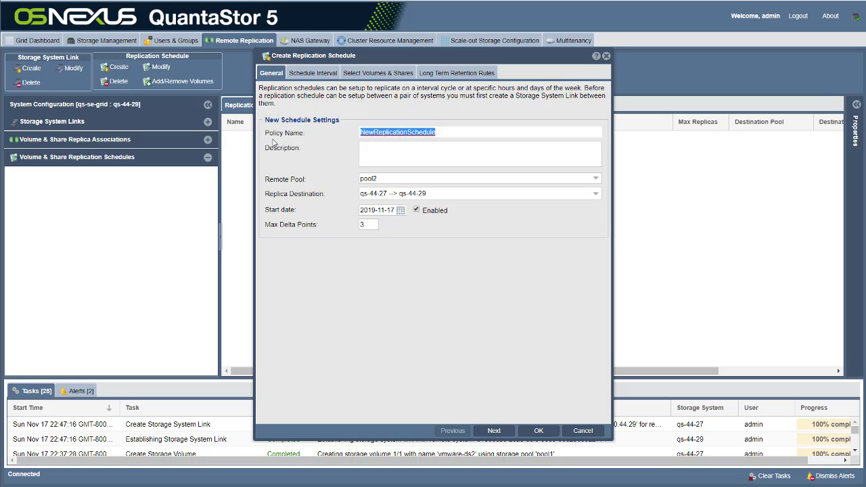
pyautogui.write('schedule1')
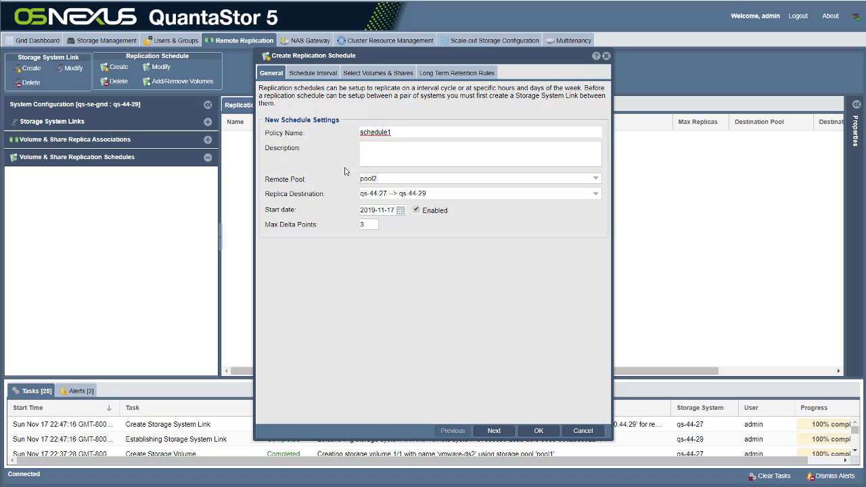
# Step: Check the new schedule's remote pool and replica destination choices and its long-term retention counts
pyautogui.click(391, 177)
pyautogui.click(387, 177)
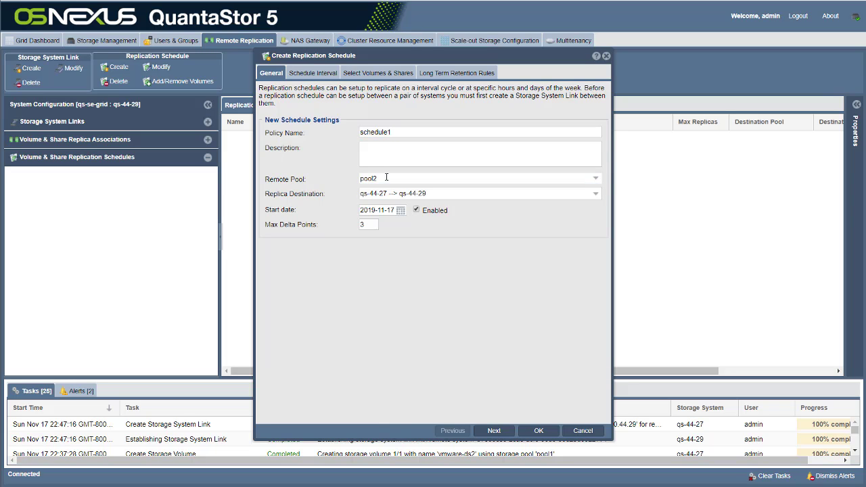
pyautogui.click(397, 192)
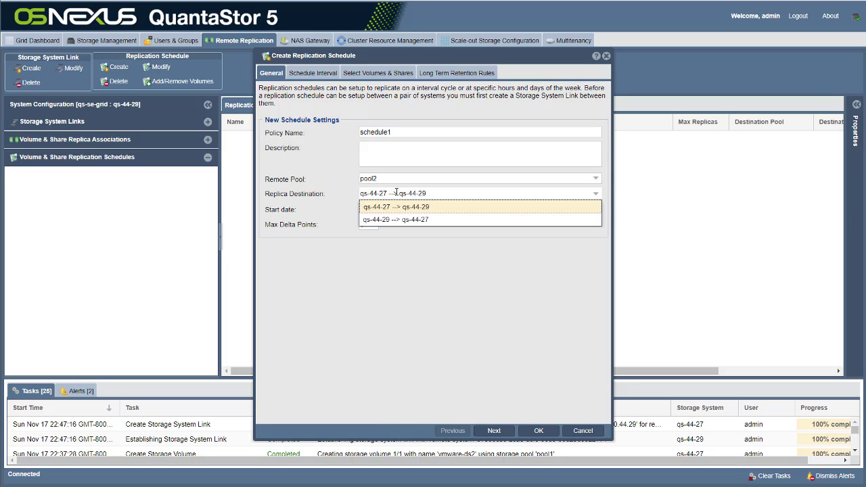
pyautogui.click(435, 160)
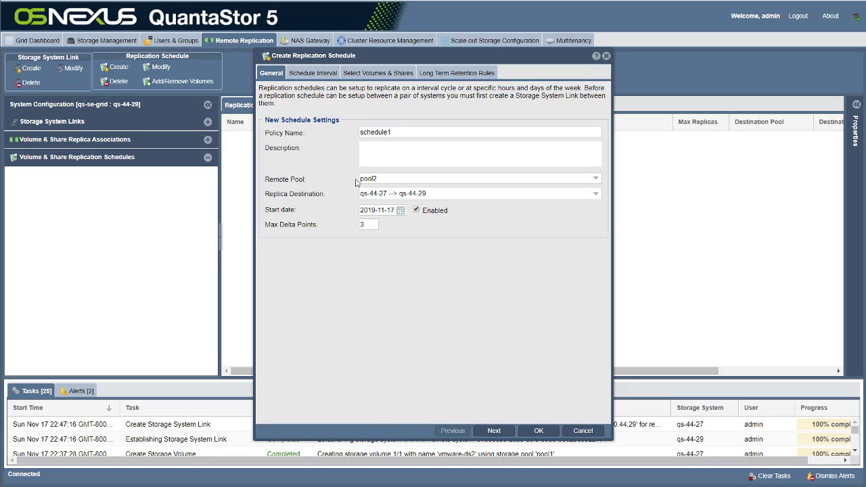
pyautogui.click(328, 182)
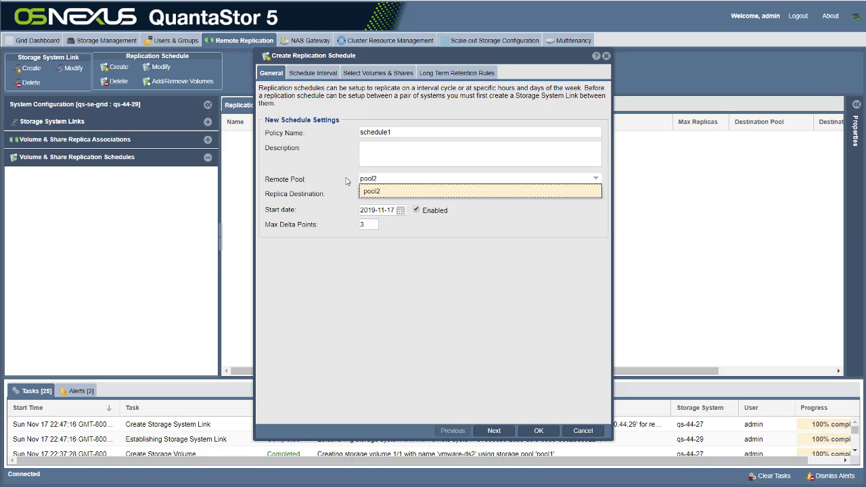
pyautogui.click(423, 257)
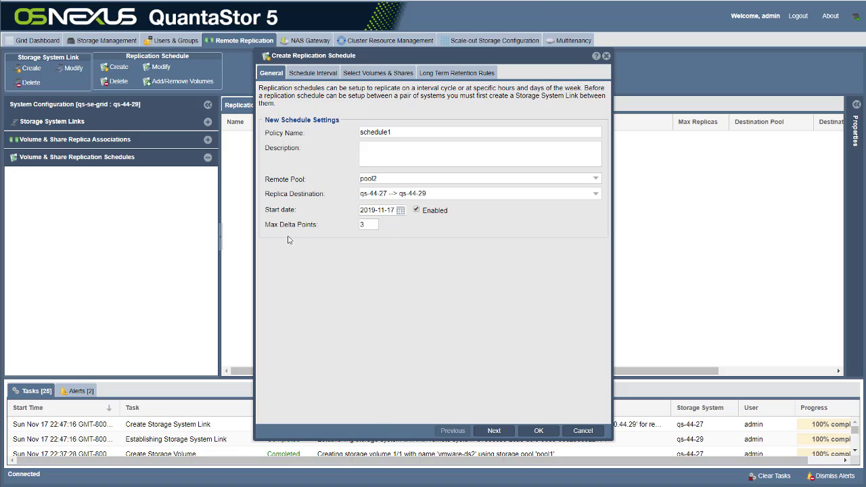
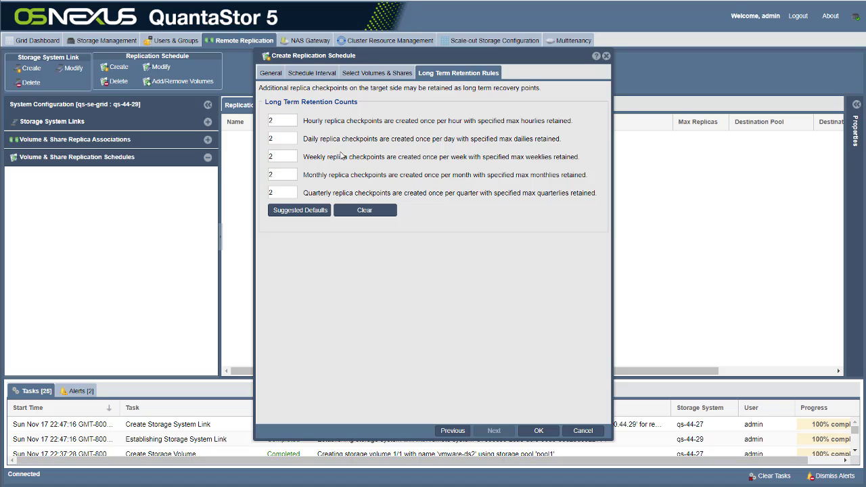
pyautogui.moveTo(292, 194); pyautogui.dragTo(262, 191)
pyautogui.click(273, 73)
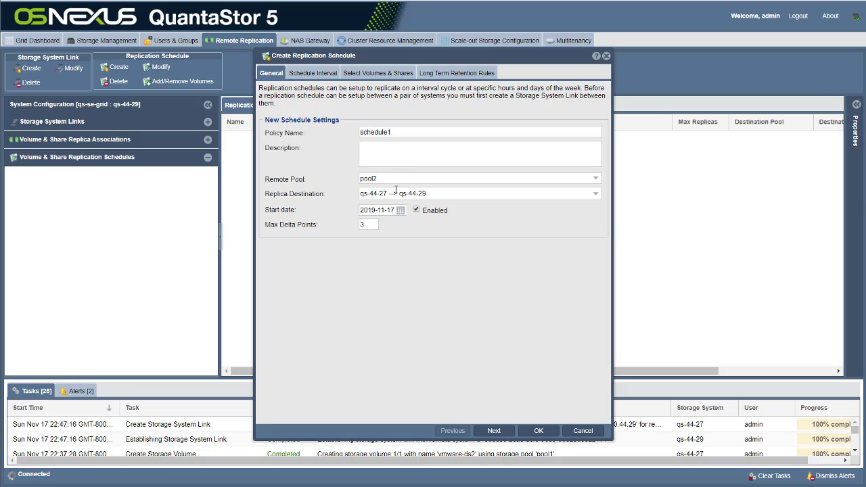
# Step: Switch the replication schedule from day/hour selections to a timer interval and adjust the interval in minutes
pyautogui.click(305, 74)
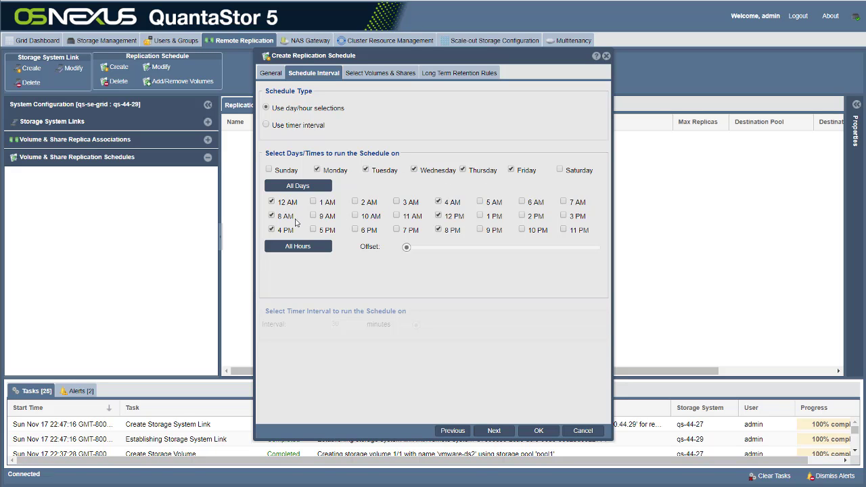
pyautogui.click(321, 247)
pyautogui.click(321, 249)
pyautogui.click(322, 249)
pyautogui.click(322, 248)
pyautogui.click(313, 202)
pyautogui.click(313, 127)
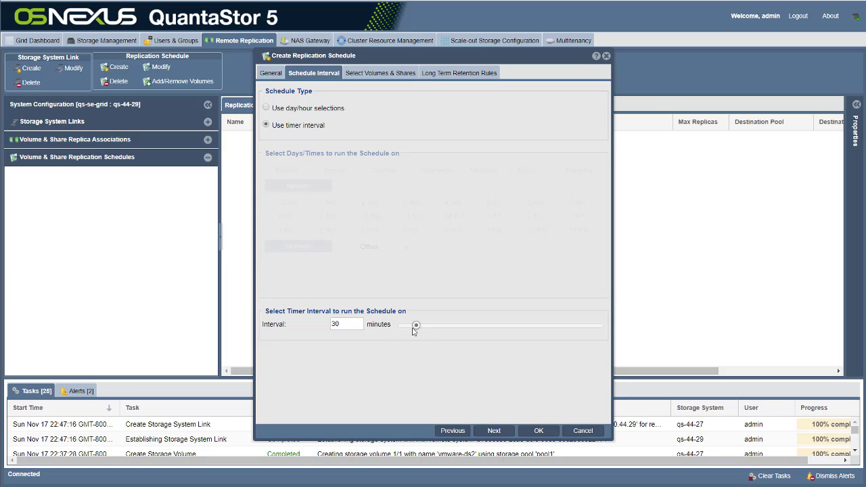
pyautogui.moveTo(415, 326); pyautogui.dragTo(369, 331)
# Step: Include storage volumes vmware-ds1 and vmware-ds2 and network shares veeam-backups1 and veeam-backups2 in the replication schedule
pyautogui.click(398, 74)
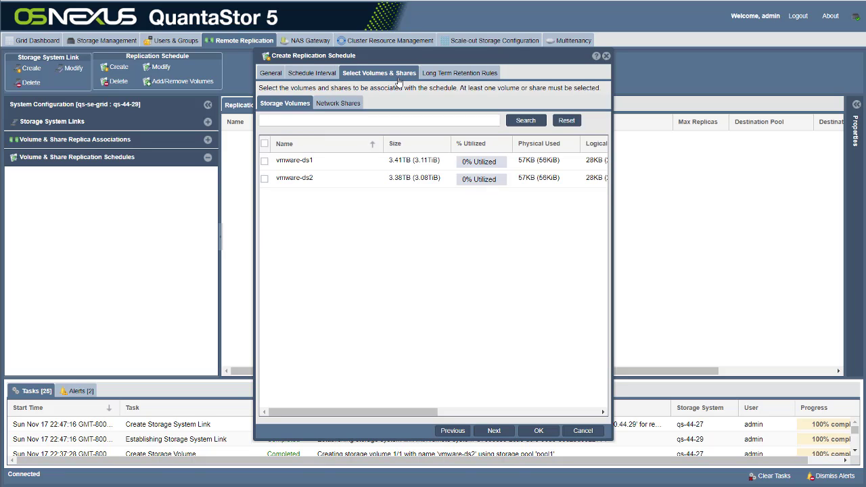
pyautogui.click(264, 144)
pyautogui.click(326, 104)
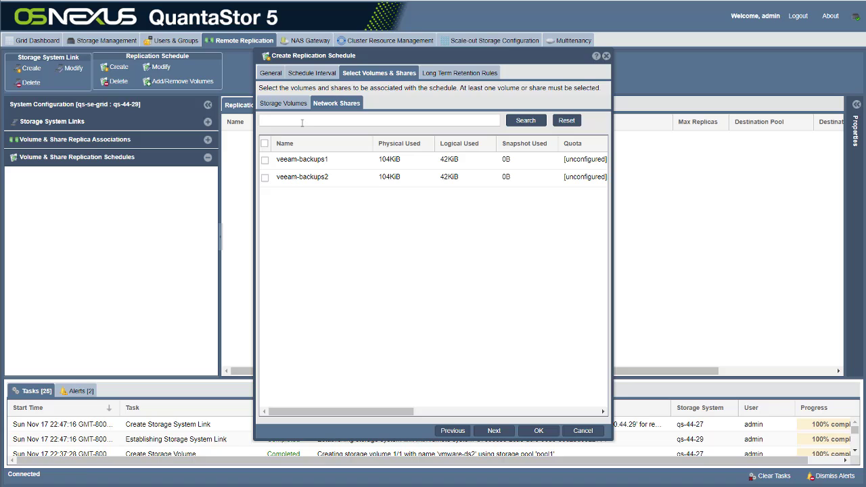
pyautogui.click(264, 143)
pyautogui.click(273, 103)
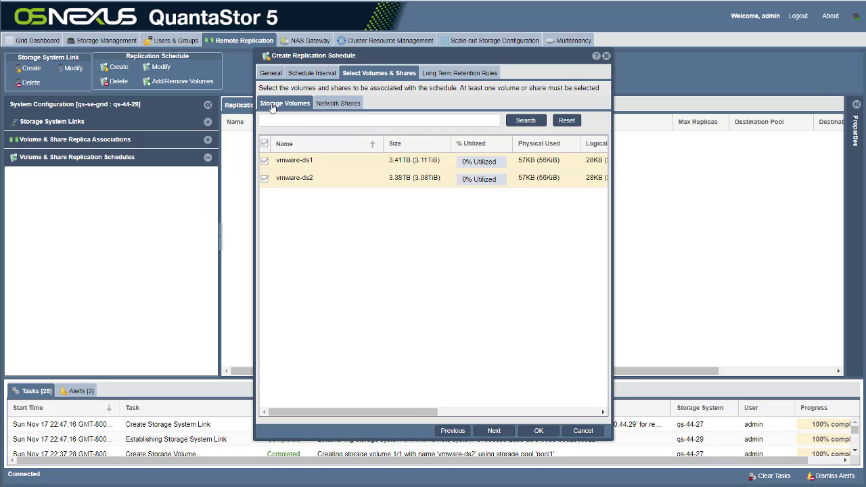
pyautogui.click(331, 105)
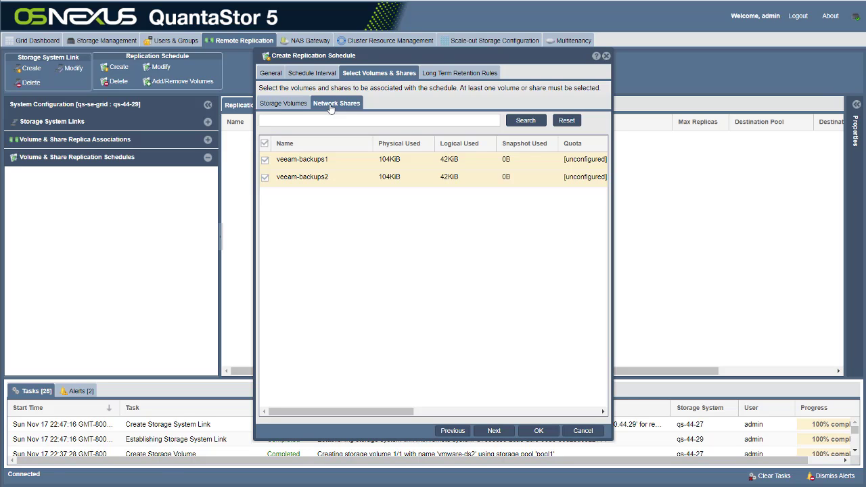
pyautogui.click(283, 104)
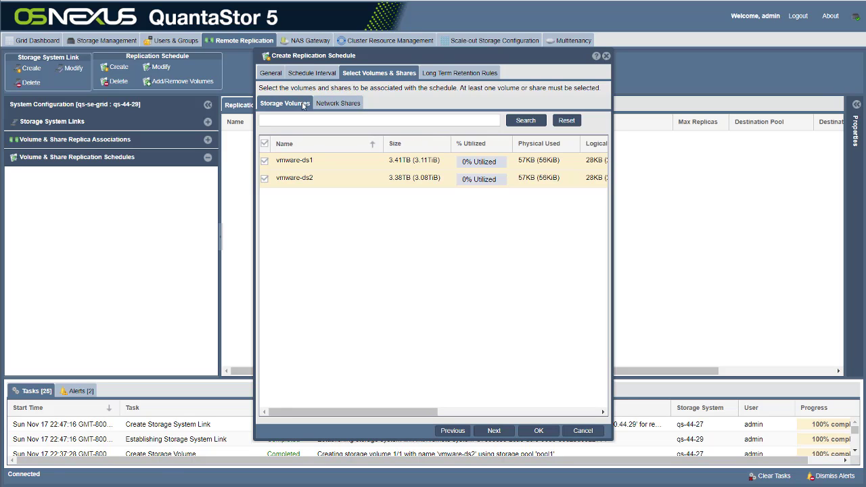
# Step: Recheck the schedule's general settings, selected storage volumes and long-term retention counts, including the quarterly one
pyautogui.click(271, 74)
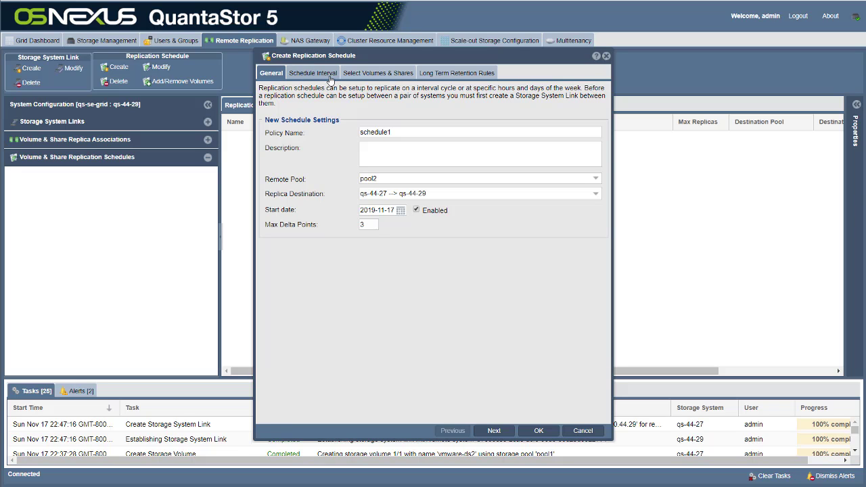
pyautogui.click(377, 73)
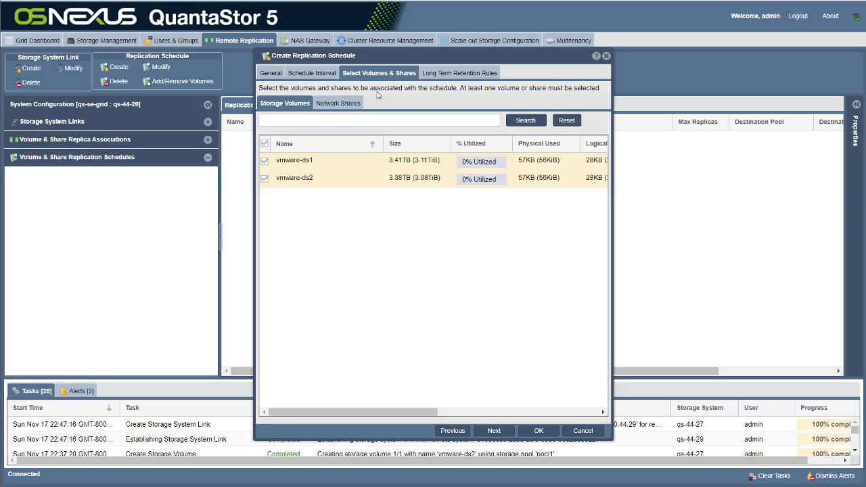
pyautogui.click(436, 76)
pyautogui.doubleClick(287, 193)
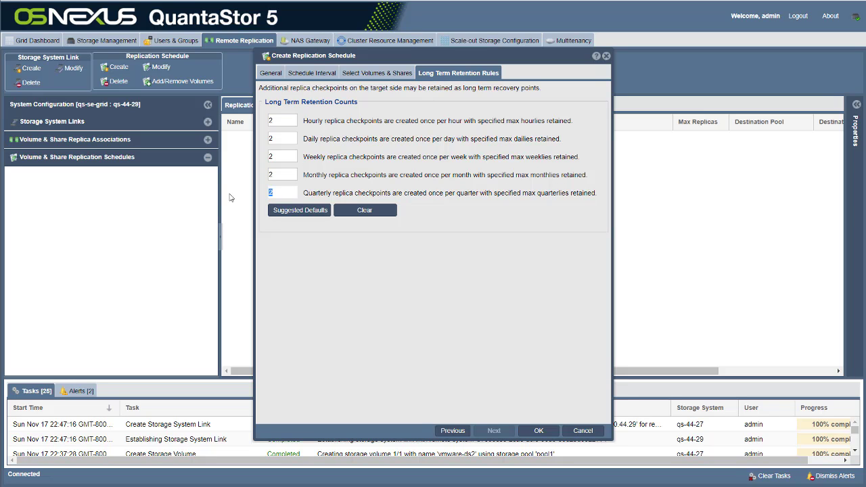
# Step: Set the quarterly retention count to 8 and create the replication schedule
pyautogui.write('8')
pyautogui.click(540, 431)
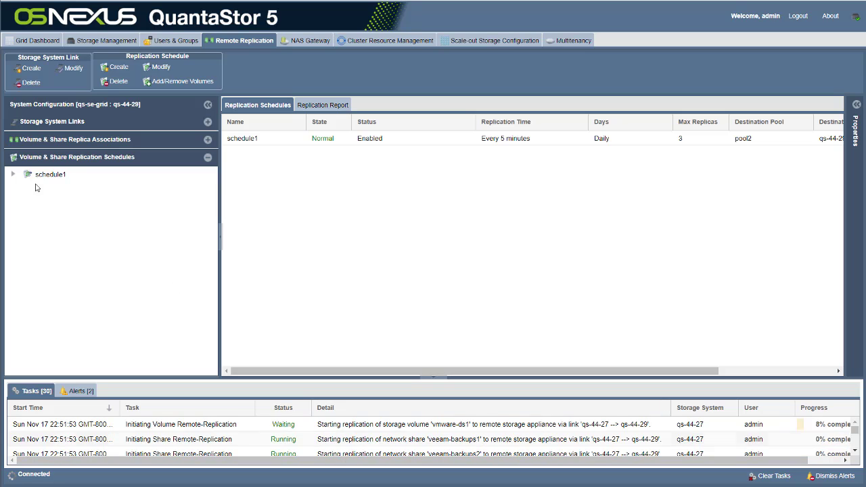
# Step: Review schedule1's members, the replica associations' synchronization status and schedule1's replication report
pyautogui.click(49, 175)
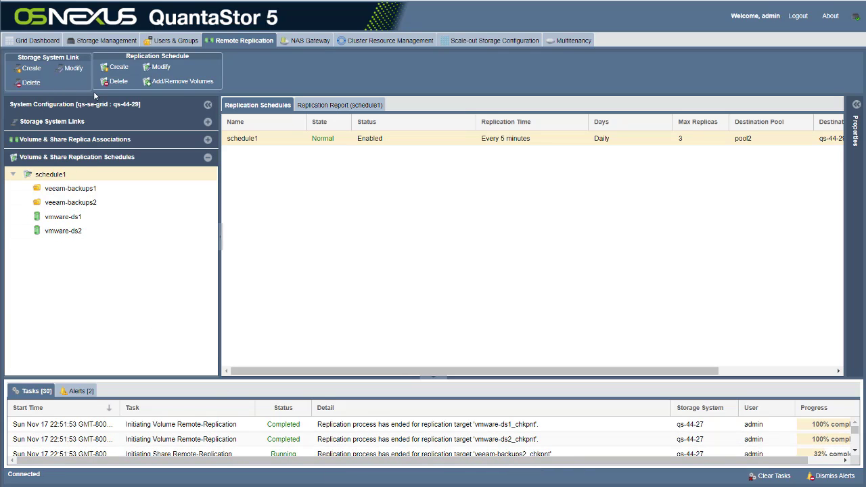
pyautogui.click(208, 139)
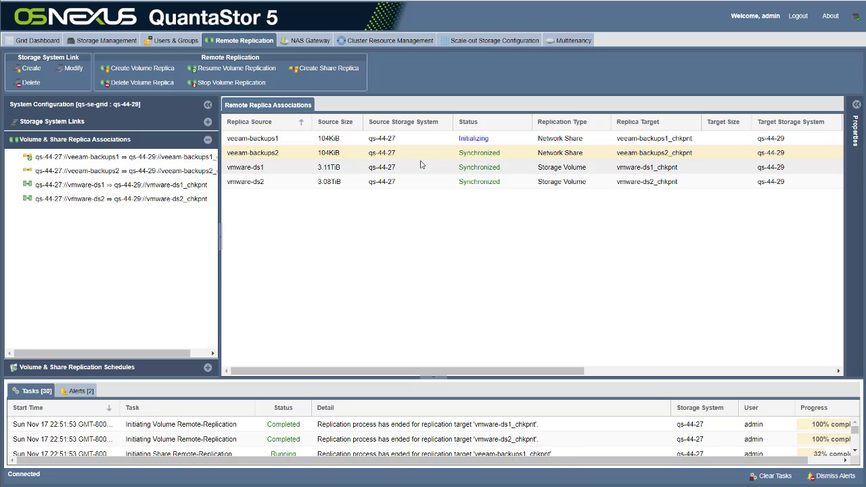
pyautogui.click(442, 140)
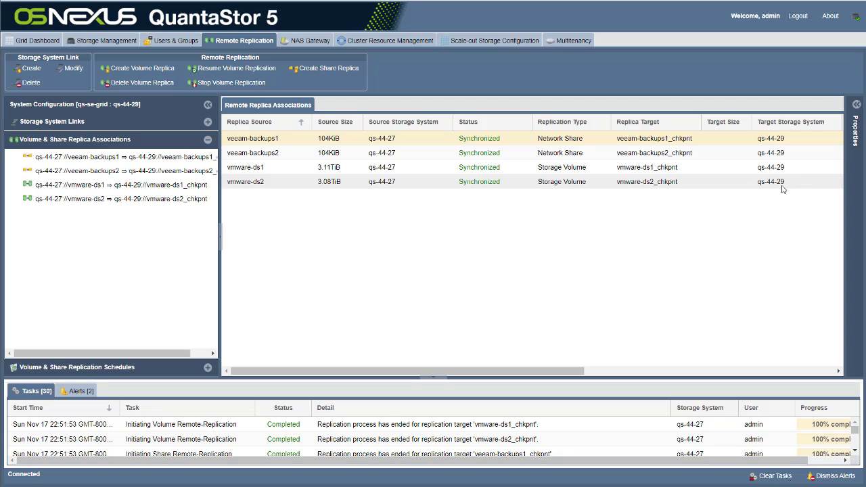
pyautogui.click(207, 369)
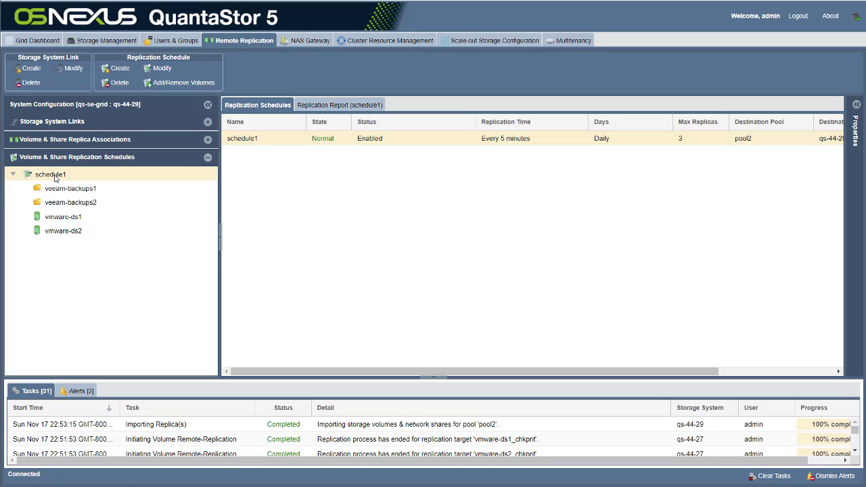
pyautogui.click(333, 107)
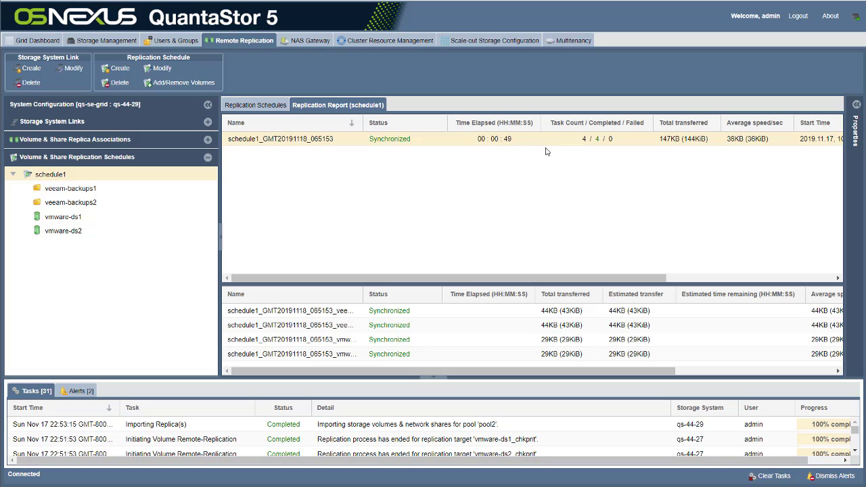
# Step: Look over the network shares and storage volumes in storage management for their _chkpnt replicas
pyautogui.click(115, 40)
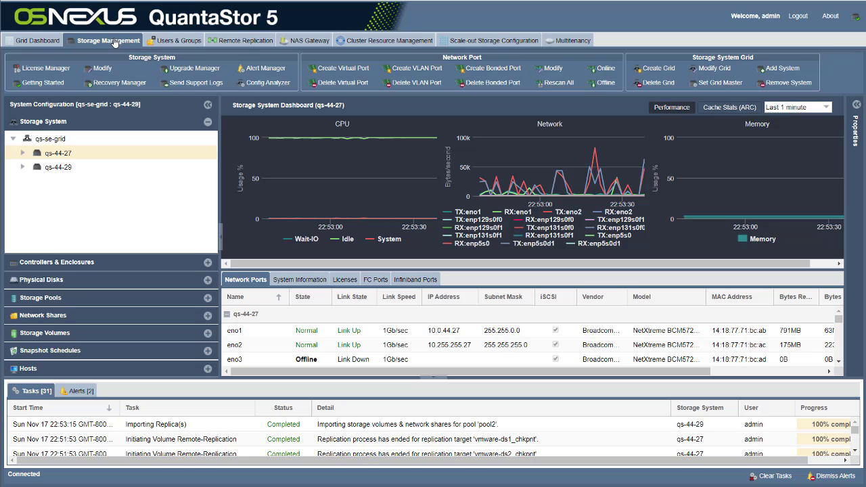
pyautogui.click(71, 314)
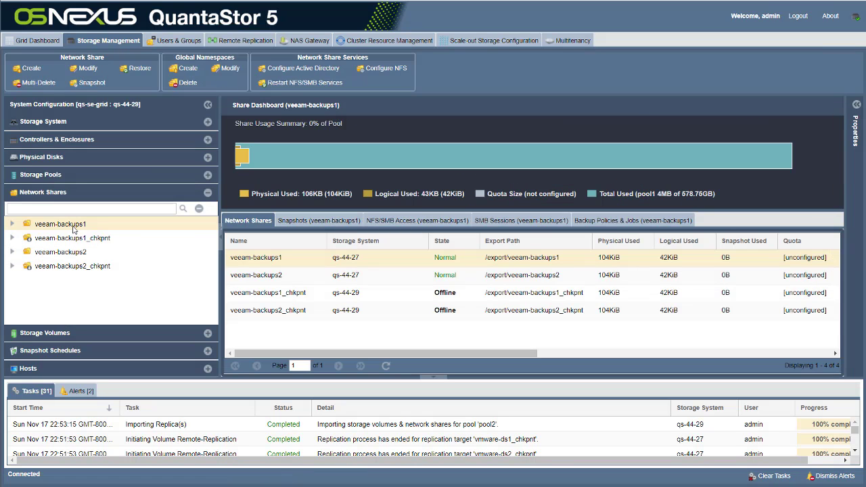
pyautogui.click(74, 333)
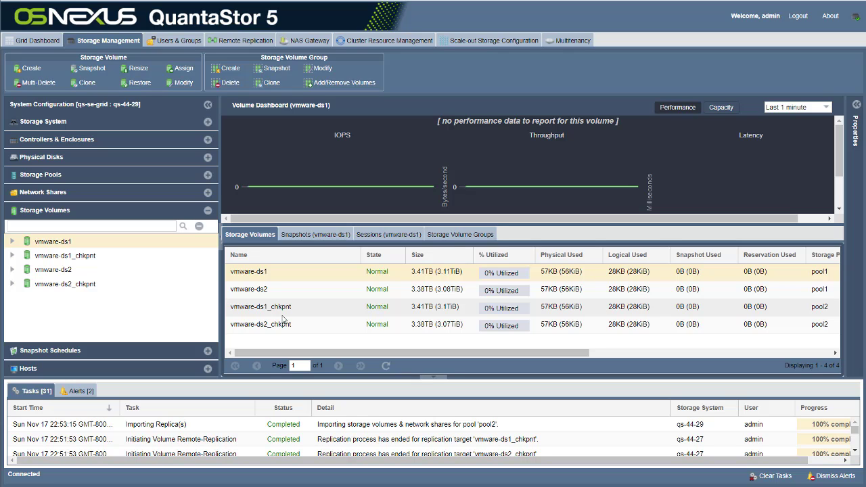
# Step: Modify the advanced settings of storage volume vmware-ds1_chkpnt to enable Active Replica Checkpoint
pyautogui.click(93, 258)
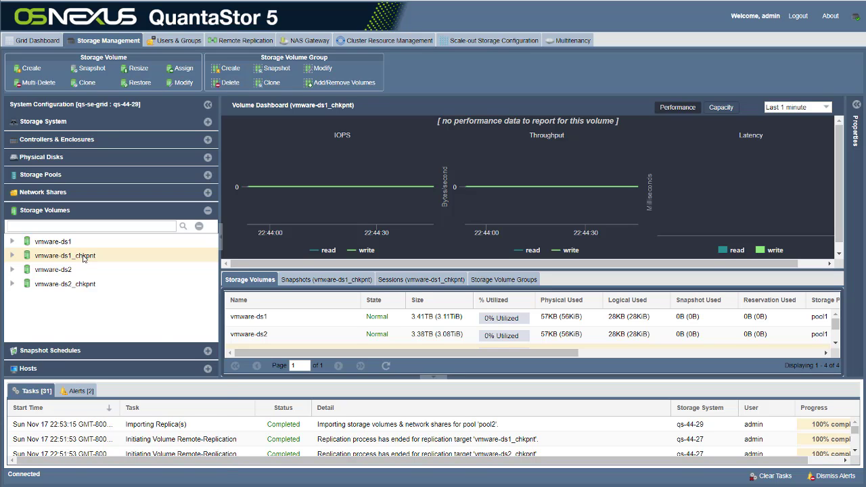
pyautogui.rightClick(84, 259)
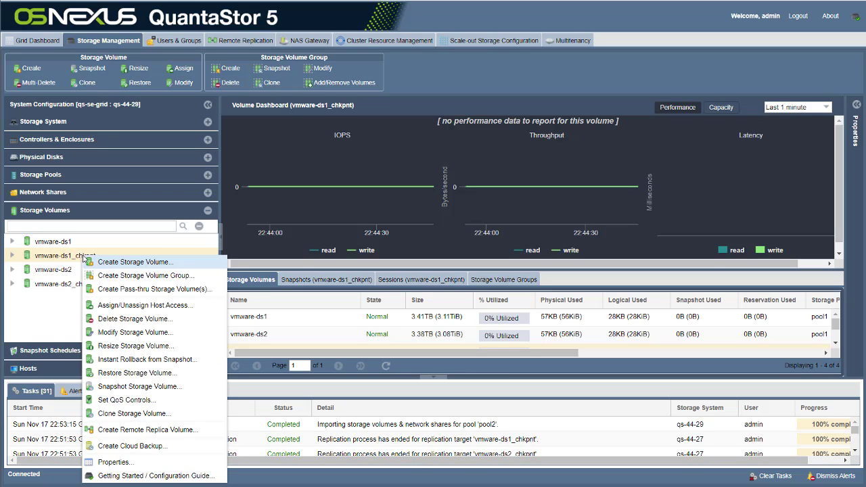
pyautogui.click(150, 332)
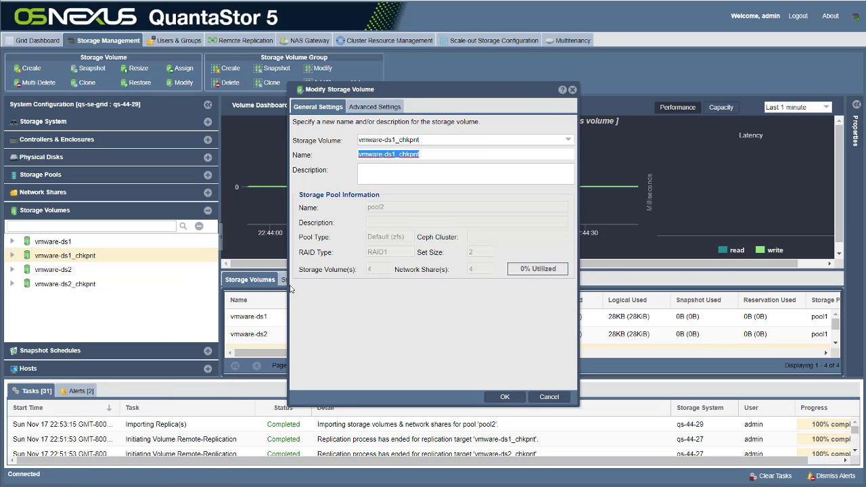
pyautogui.click(374, 107)
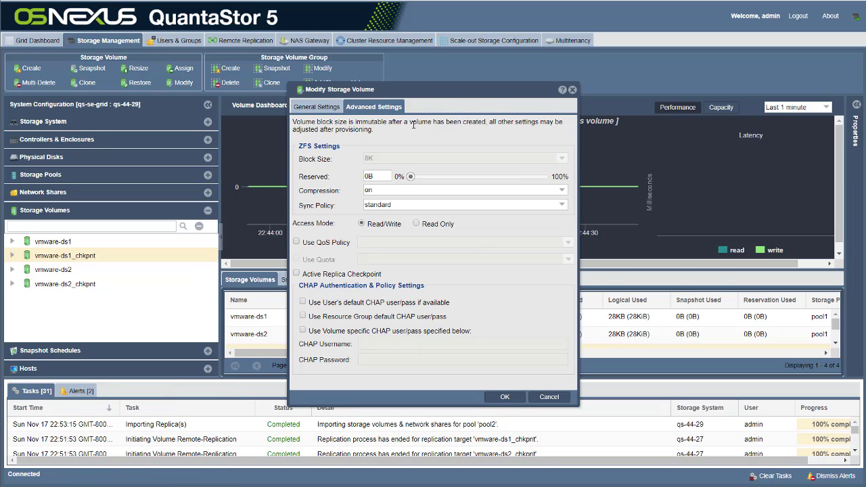
pyautogui.click(296, 274)
pyautogui.click(503, 397)
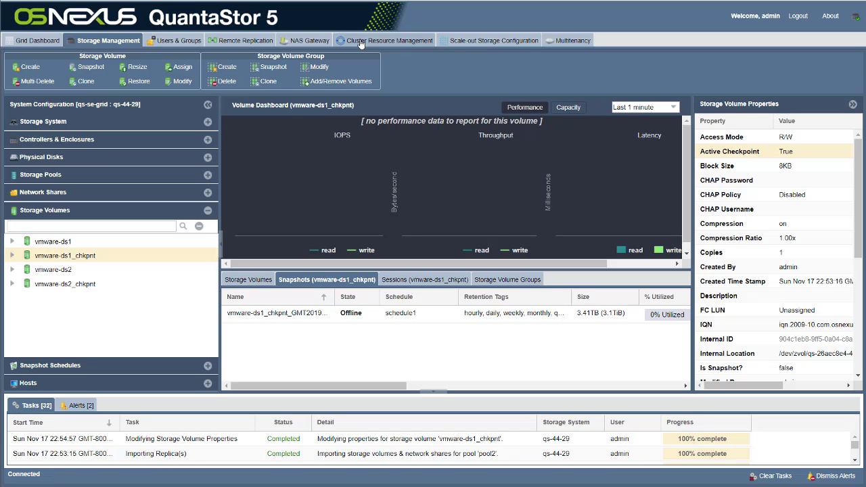
# Step: Disable the replication schedule schedule1 in the remote replication configuration
pyautogui.click(246, 40)
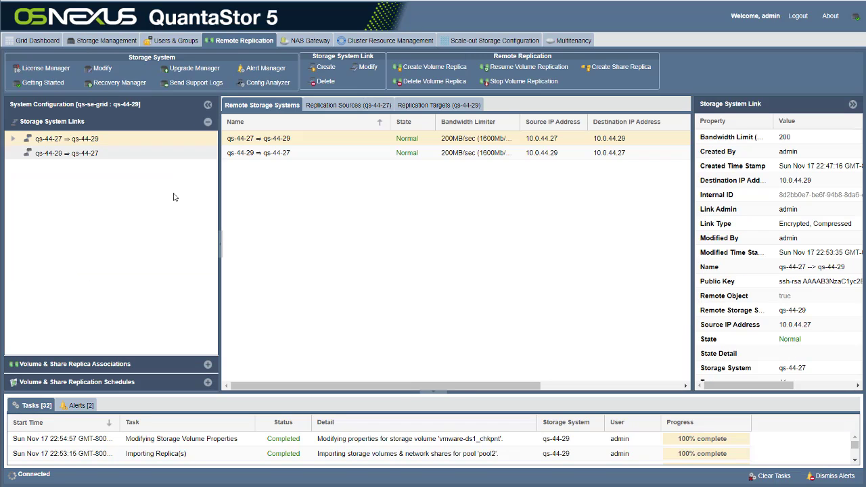
pyautogui.click(115, 383)
pyautogui.doubleClick(47, 177)
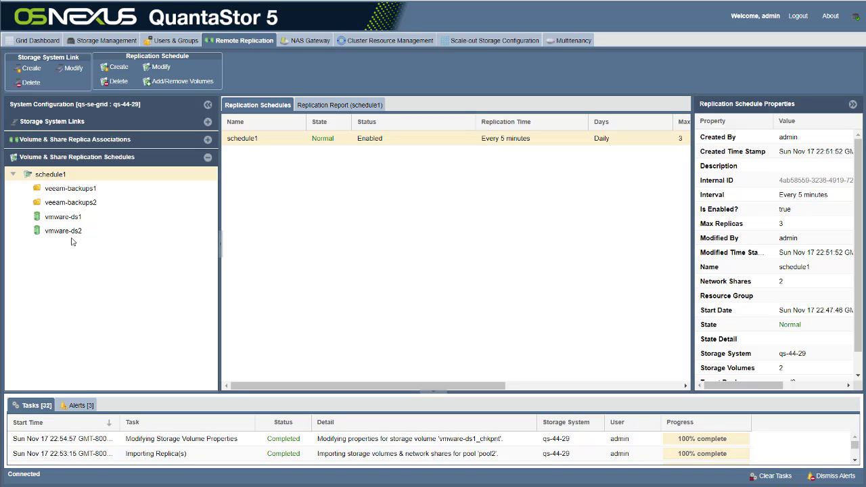
pyautogui.rightClick(49, 177)
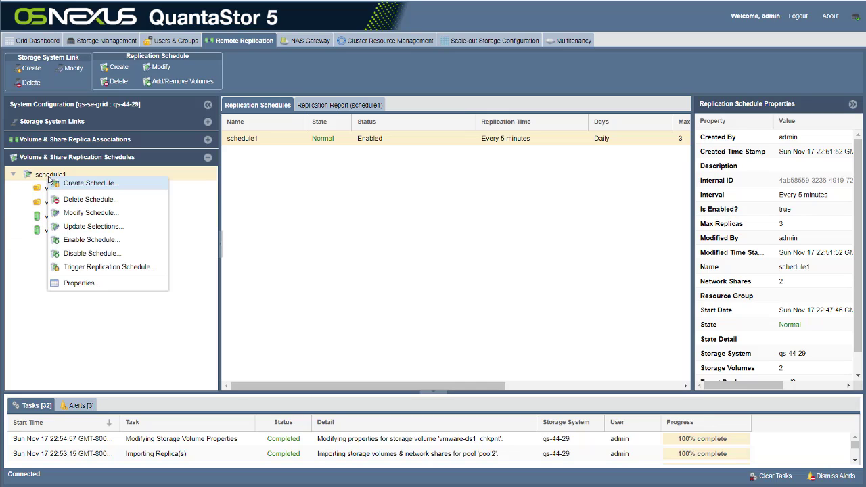
pyautogui.click(122, 254)
pyautogui.click(468, 303)
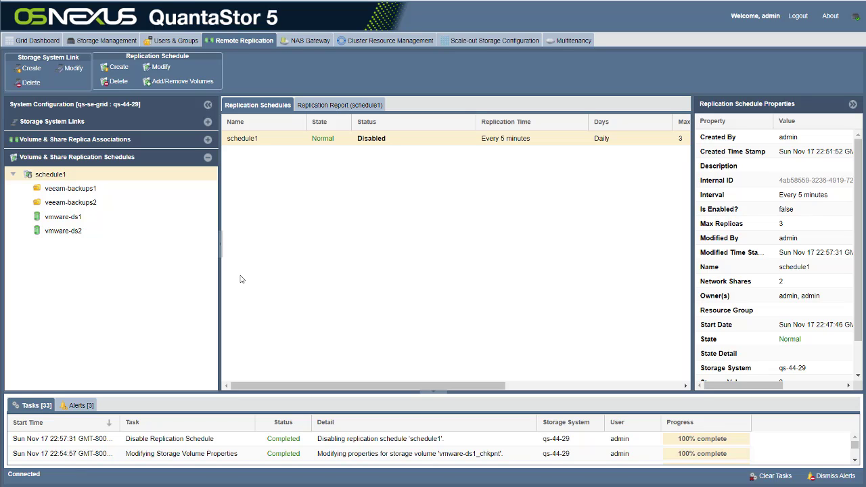
# Step: Enable the replication schedule schedule1 again
pyautogui.rightClick(62, 175)
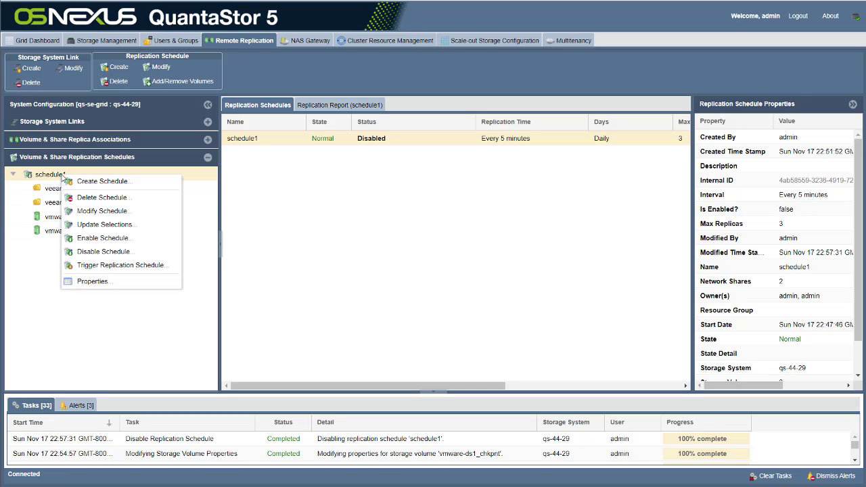
pyautogui.click(111, 238)
pyautogui.click(456, 305)
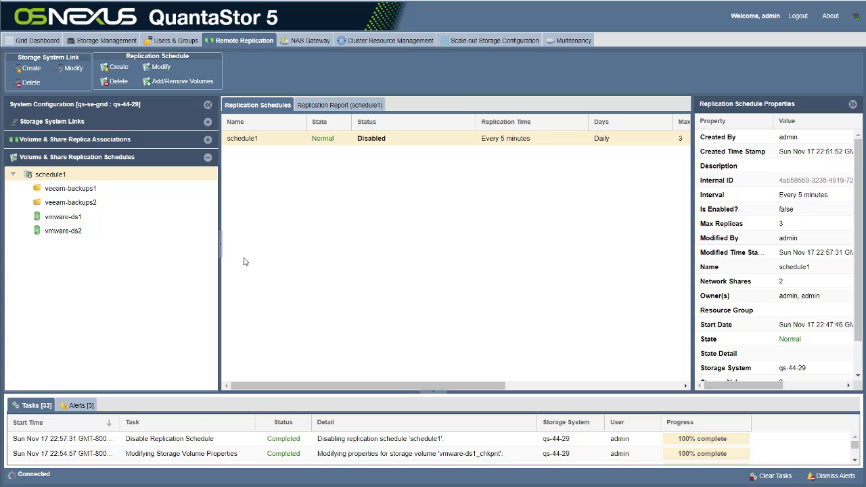
# Step: Inspect the properties of the storage volumes and network shares included in schedule1
pyautogui.click(95, 222)
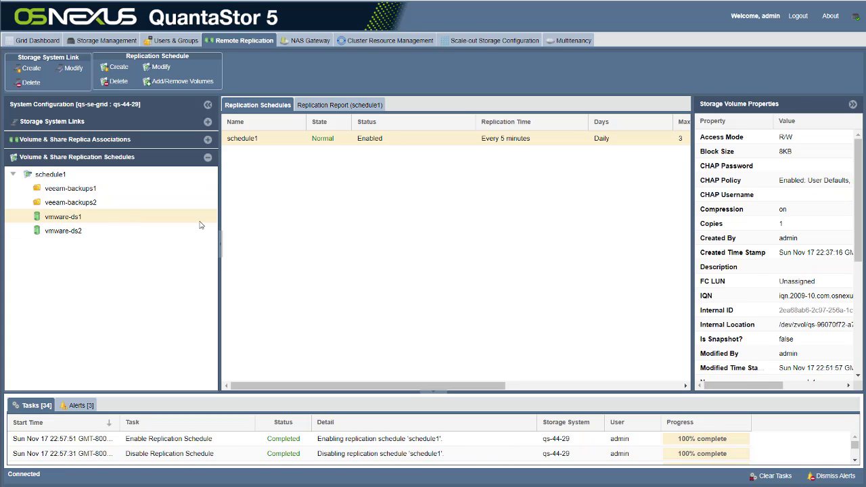
pyautogui.click(94, 234)
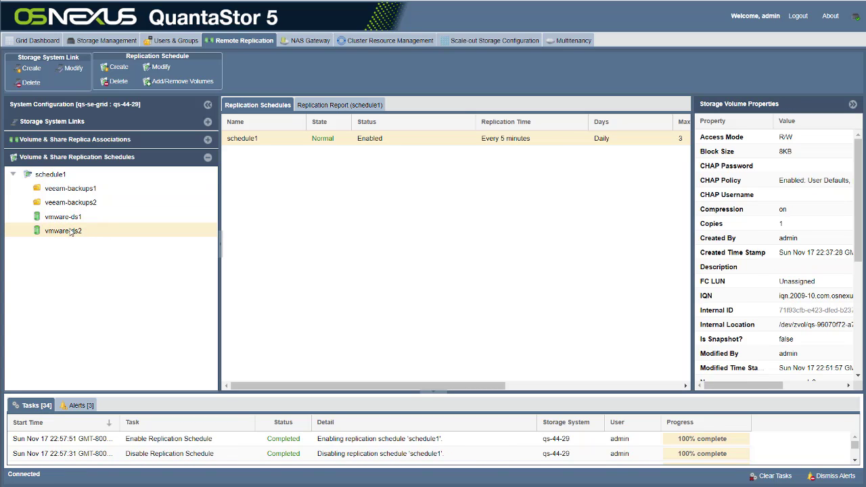
pyautogui.click(76, 189)
pyautogui.click(84, 201)
pyautogui.click(87, 190)
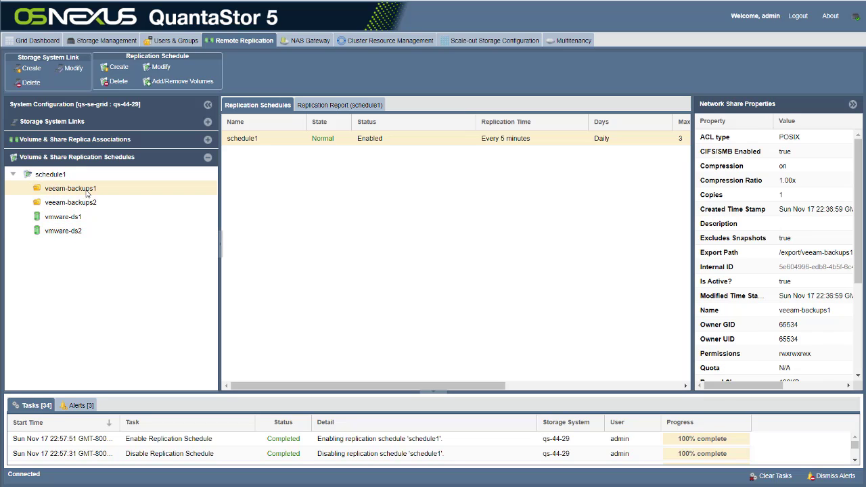
# Step: Turn off Active Replica Checkpoint in the advanced settings of storage volume vmware-ds1_chkpnt
pyautogui.click(106, 41)
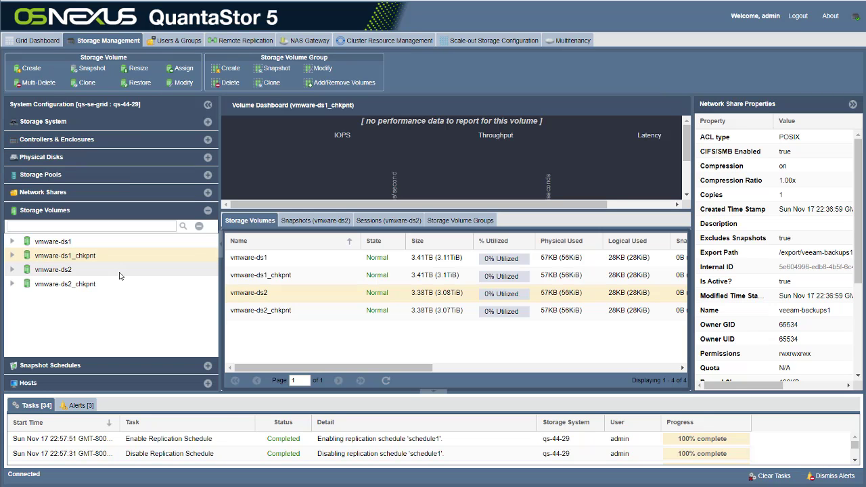
pyautogui.rightClick(84, 257)
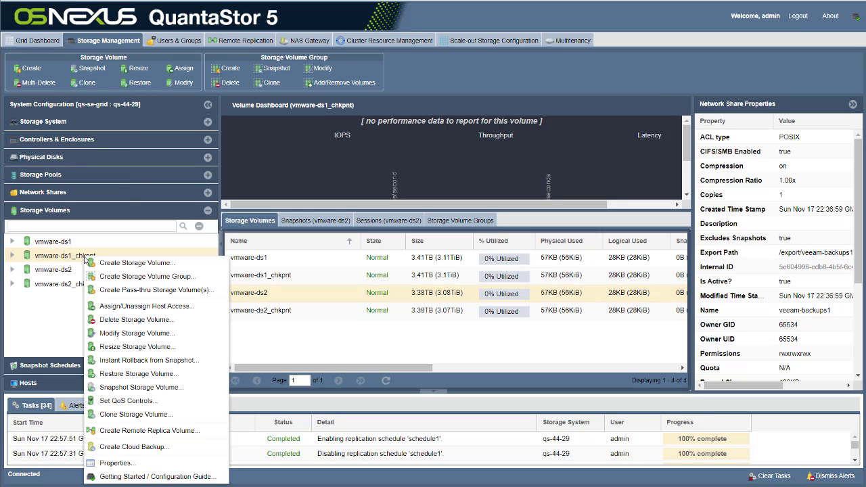
pyautogui.click(144, 333)
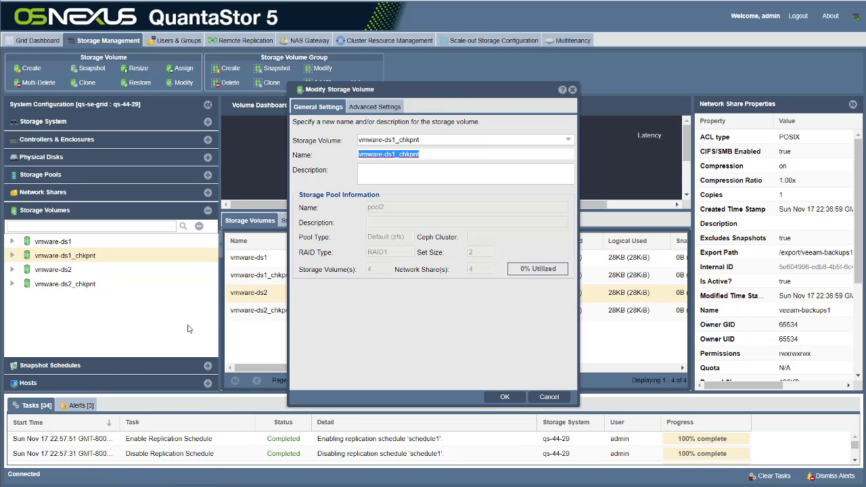
pyautogui.click(371, 109)
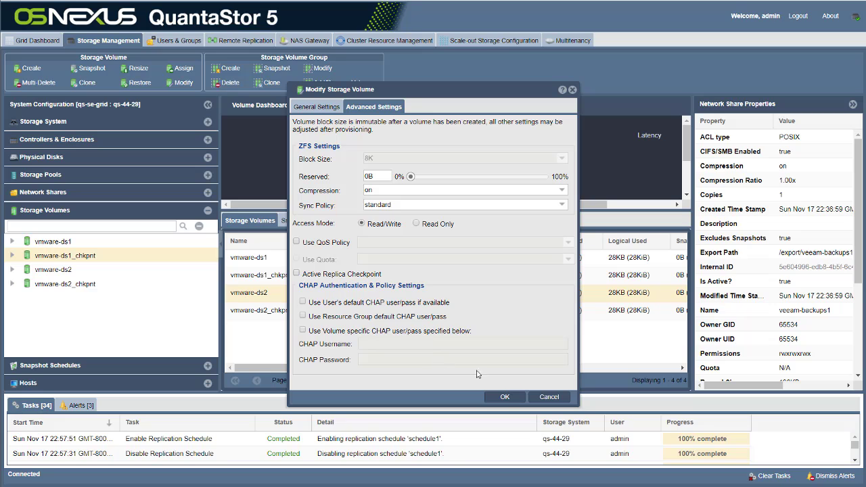
pyautogui.click(505, 398)
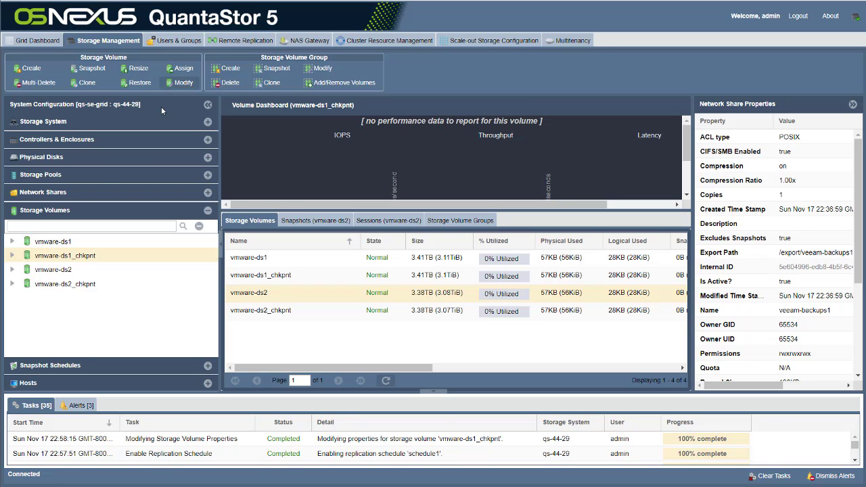
# Step: Compare the properties of vmware-ds1 and vmware-ds1_chkpnt, and turn Active Replica Checkpoint back on for vmware-ds1_chkpnt
pyautogui.click(53, 245)
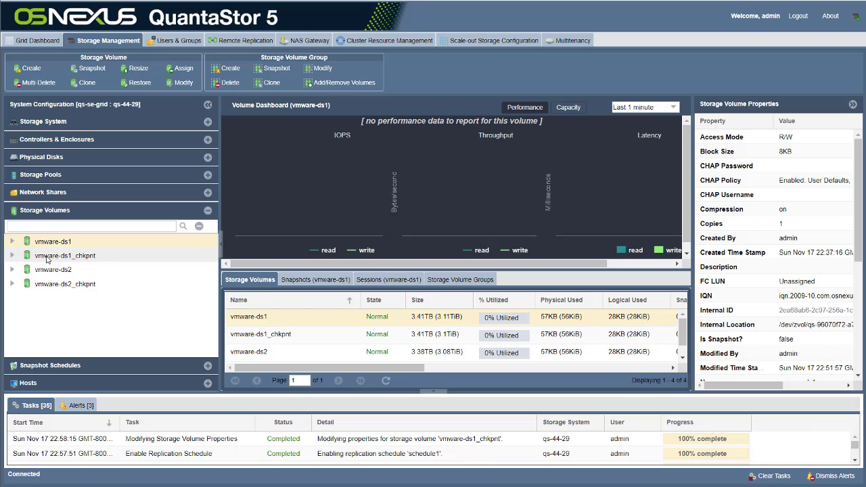
pyautogui.click(82, 260)
pyautogui.click(72, 248)
pyautogui.click(71, 258)
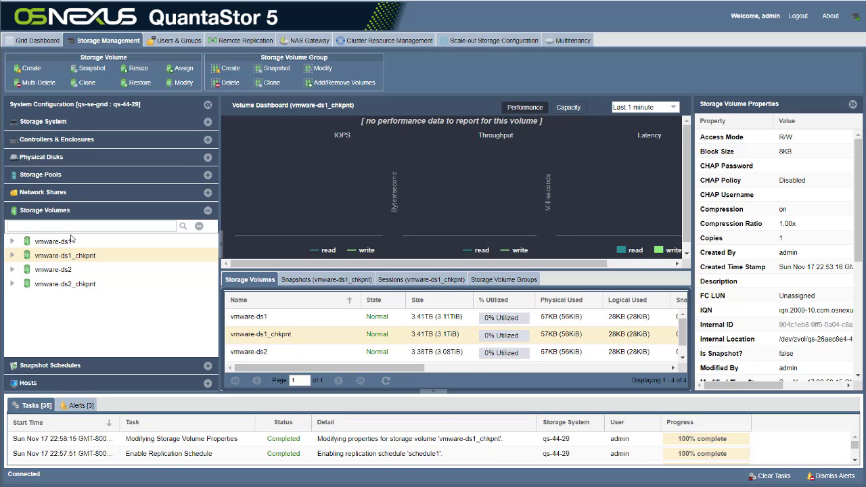
pyautogui.rightClick(68, 259)
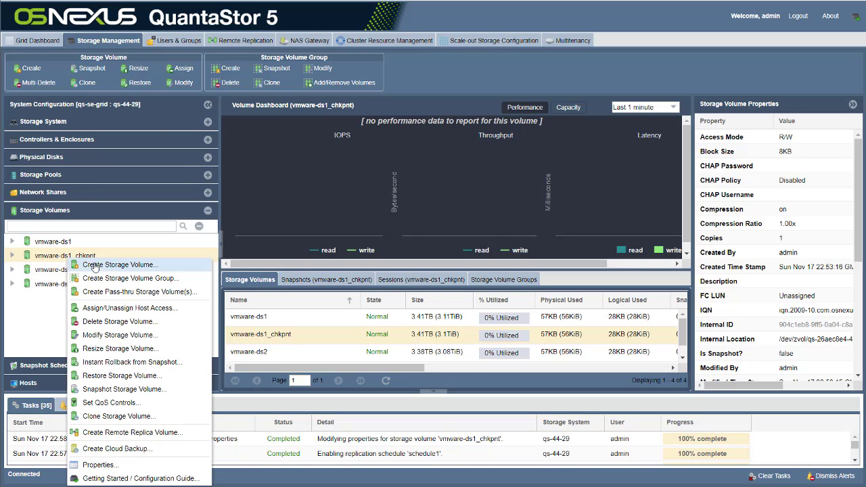
pyautogui.click(128, 336)
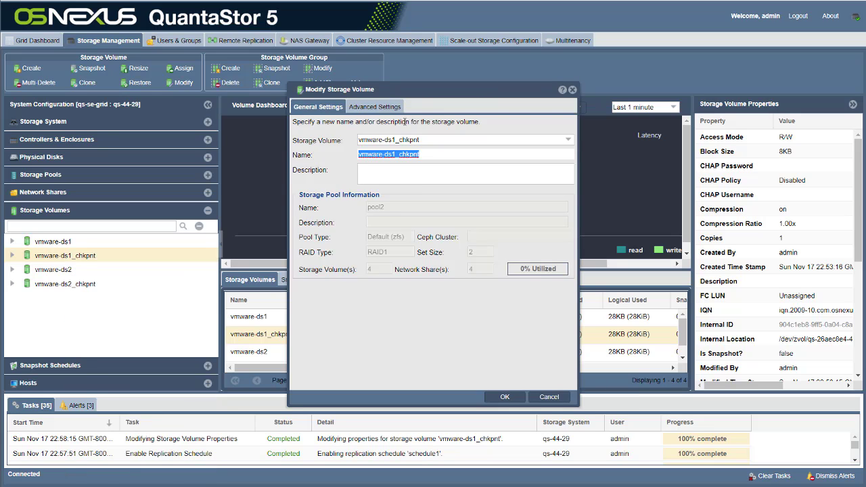
pyautogui.click(375, 107)
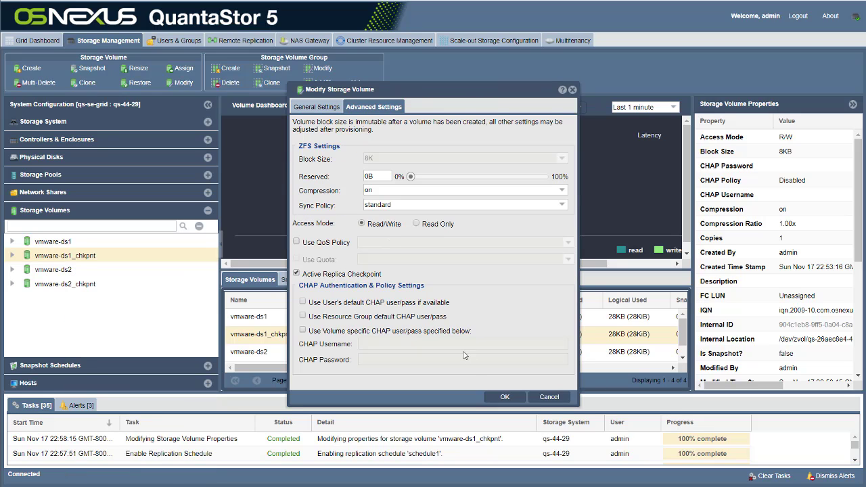
pyautogui.click(506, 398)
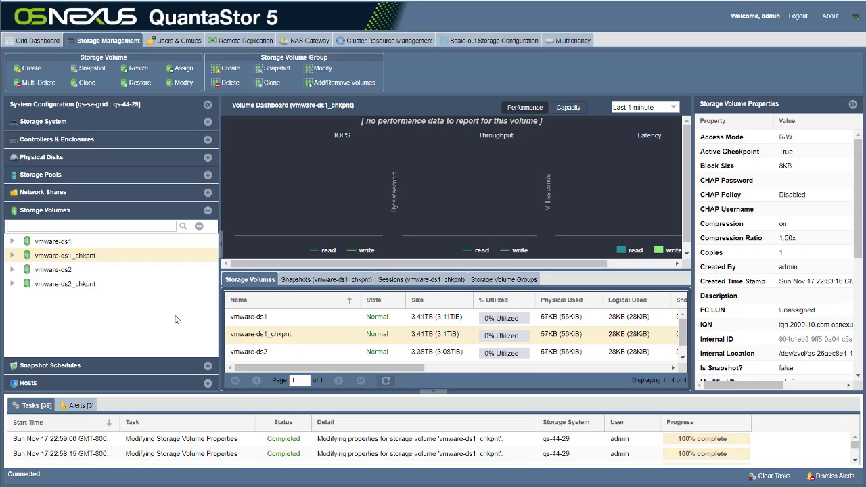
# Step: Roll back storage volume vmware-ds1 on qs-44-27 from its replica vmware-ds1_chkpnt on qs-44-29
pyautogui.click(242, 43)
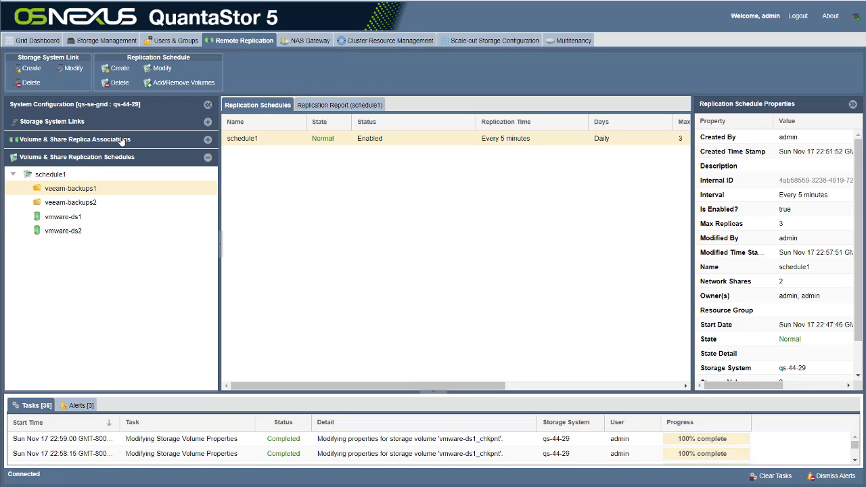
pyautogui.click(122, 141)
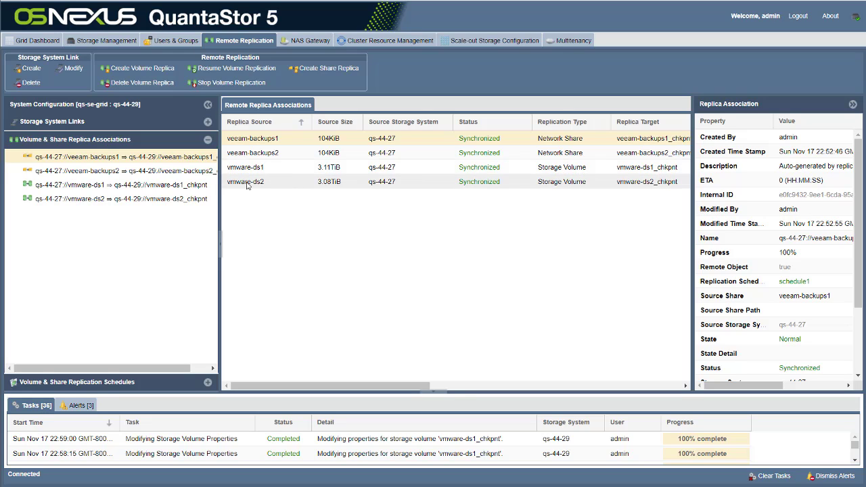
pyautogui.click(184, 185)
pyautogui.rightClick(188, 186)
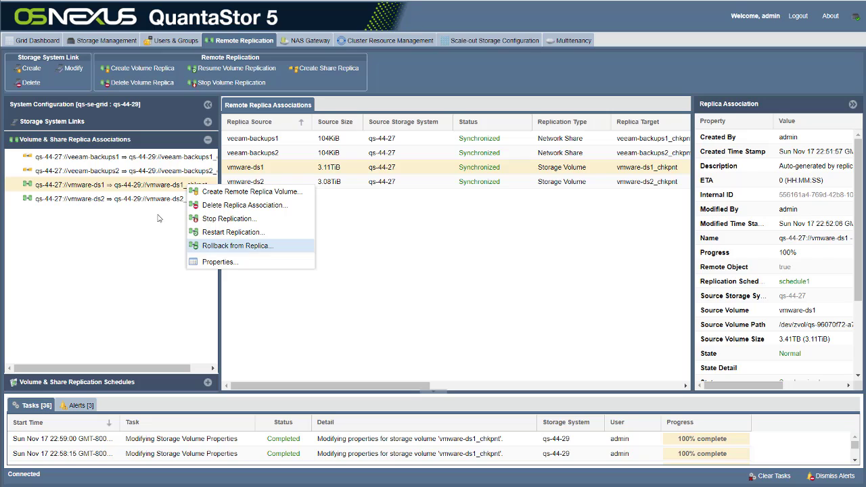
pyautogui.click(232, 246)
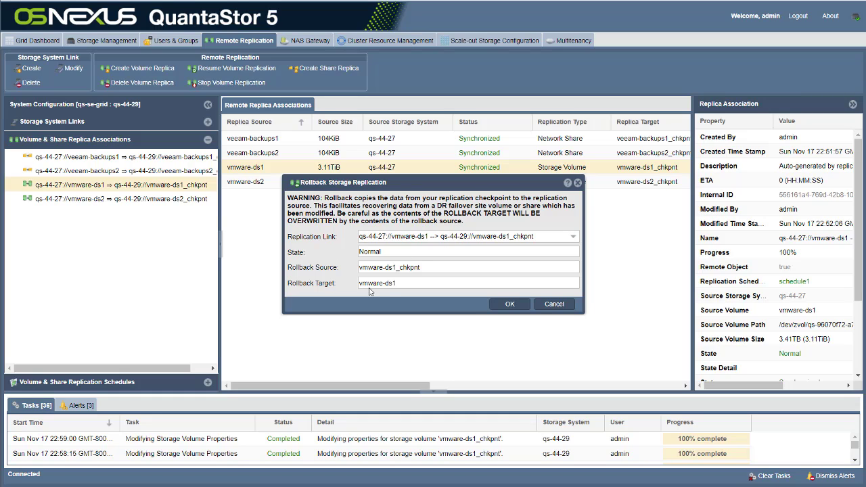
pyautogui.click(504, 306)
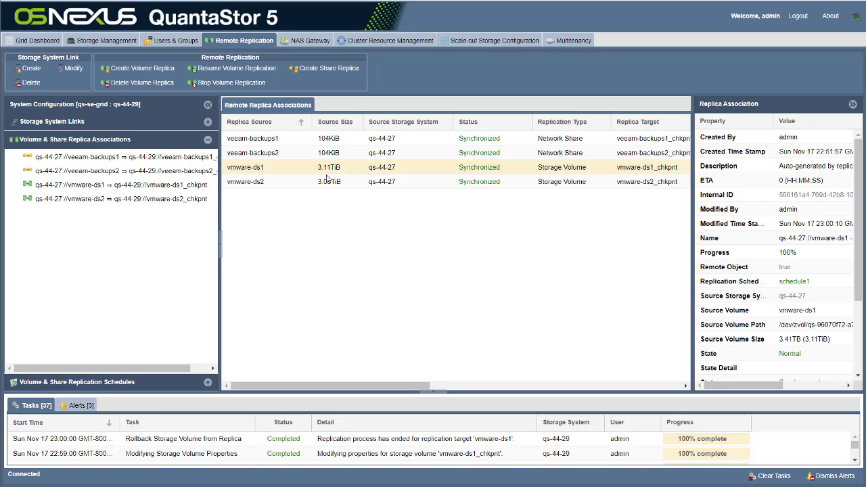
# Step: Inspect the snapshots of vmware-ds1_chkpnt and vmware-ds1, including the properties of vmware-ds1_chkpnt_GMT20191118_070000
pyautogui.click(101, 42)
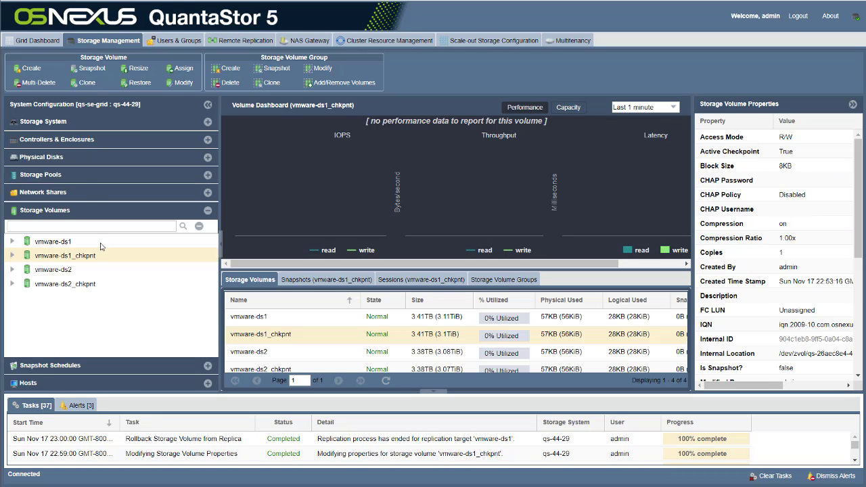
pyautogui.click(12, 256)
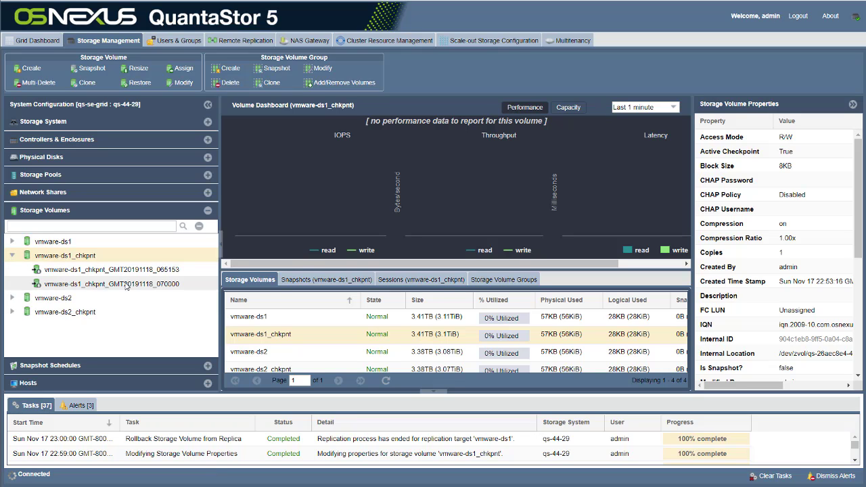
pyautogui.click(305, 282)
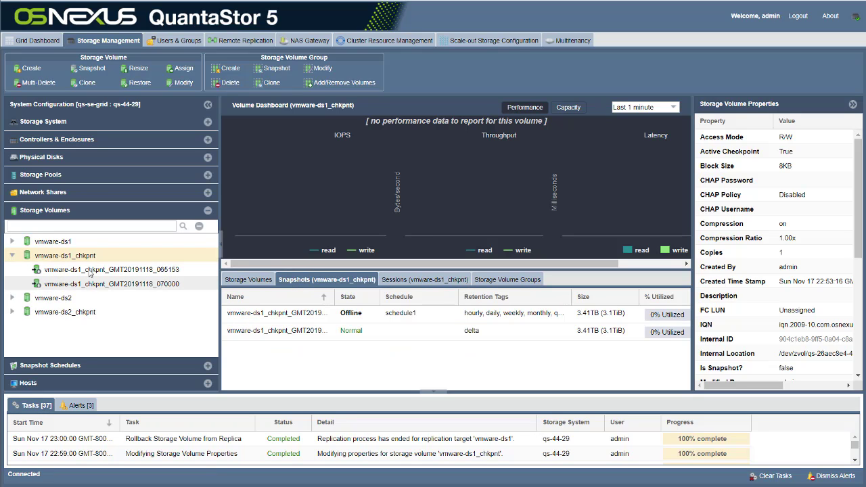
pyautogui.click(12, 241)
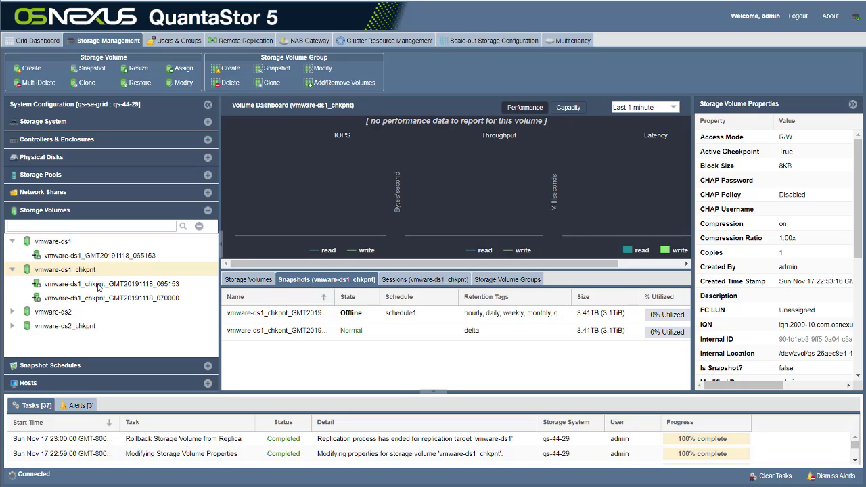
pyautogui.click(164, 299)
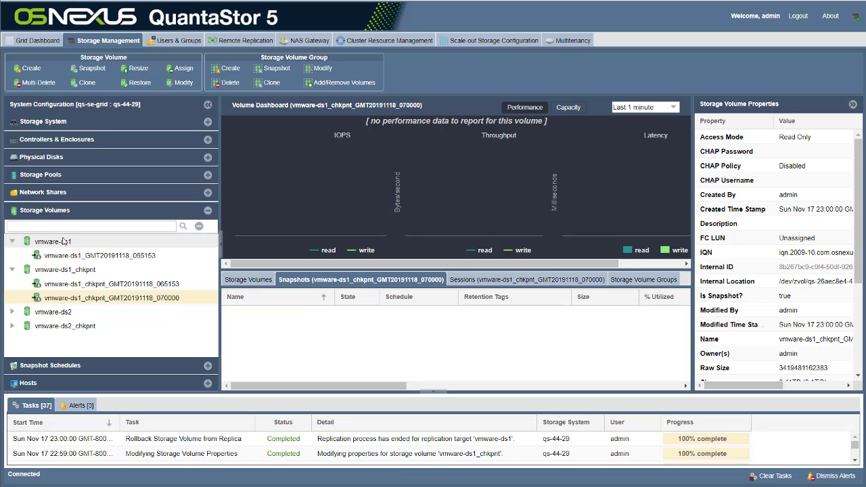
# Step: Rescan the storage pools on storage system qs-44-27
pyautogui.rightClick(36, 178)
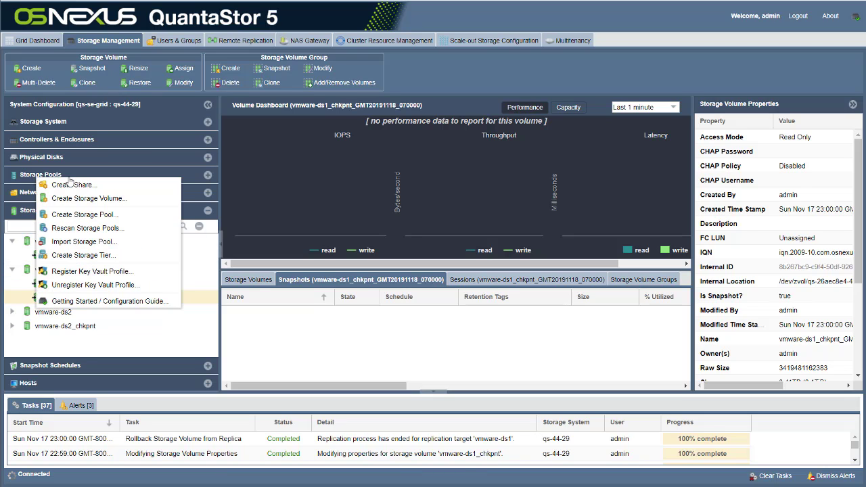
pyautogui.click(87, 228)
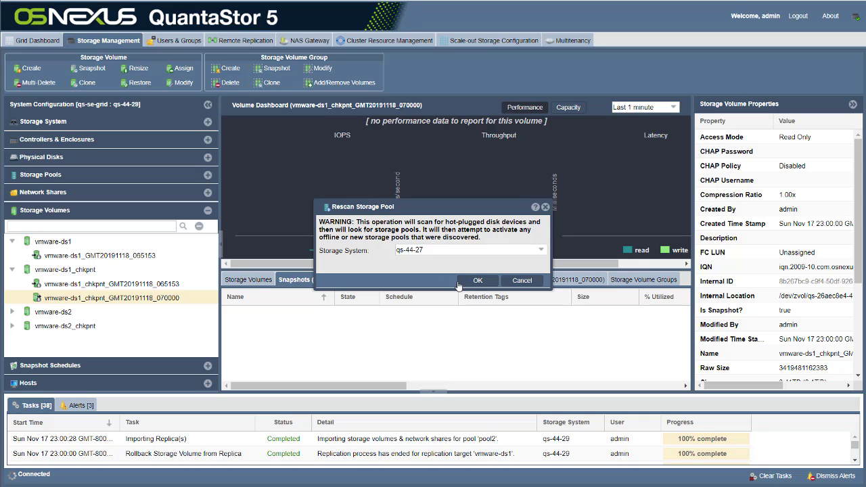
pyautogui.press('Return')
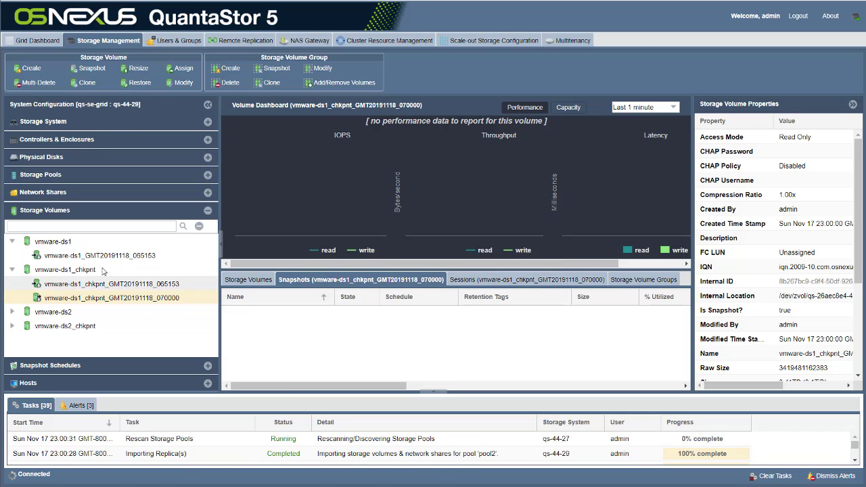
# Step: Compare the snapshots listed under vmware-ds1 with the 070000 snapshot of vmware-ds1_chkpnt
pyautogui.click(54, 242)
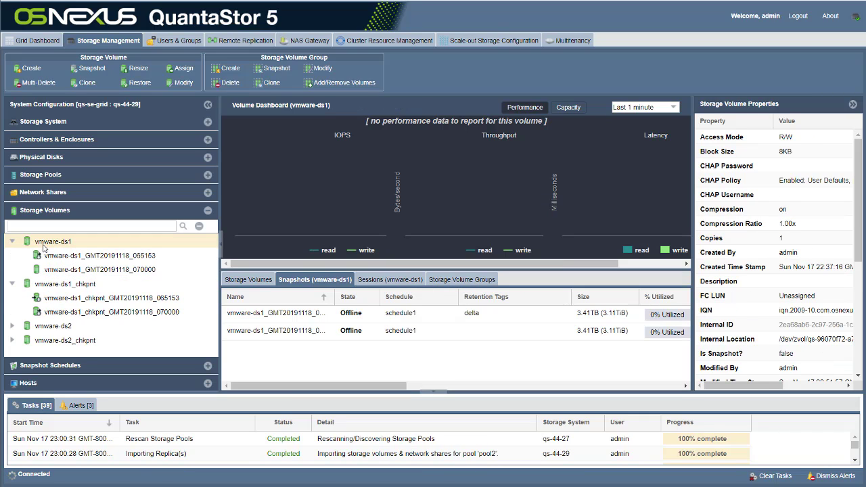
pyautogui.click(122, 319)
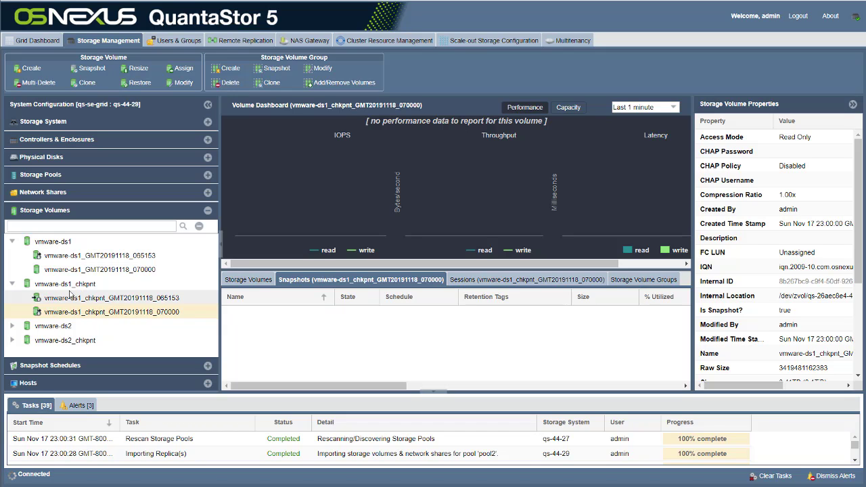
pyautogui.click(60, 246)
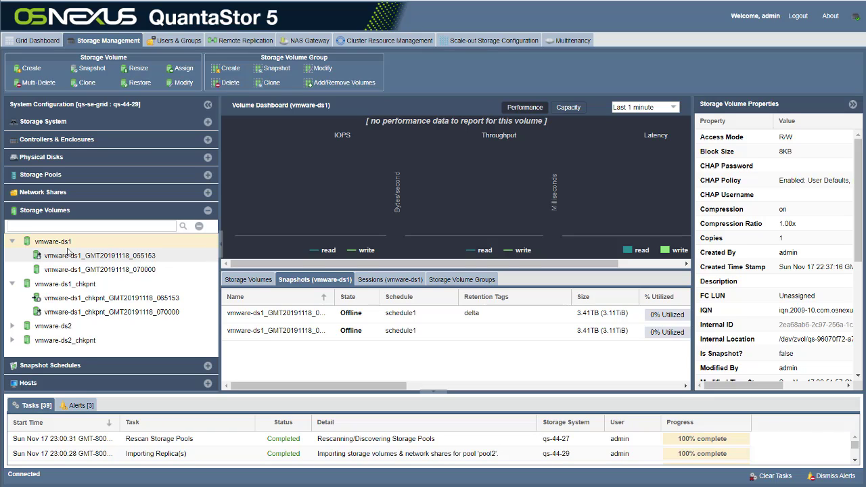
# Step: Review the replicas under the qs-44-27 to qs-44-29 link, the actions available for schedule1, and the replica associations
pyautogui.click(240, 40)
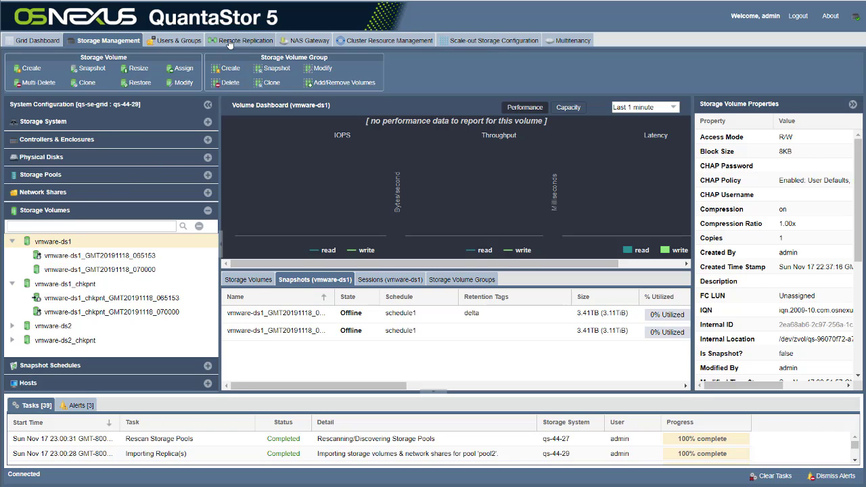
pyautogui.click(65, 122)
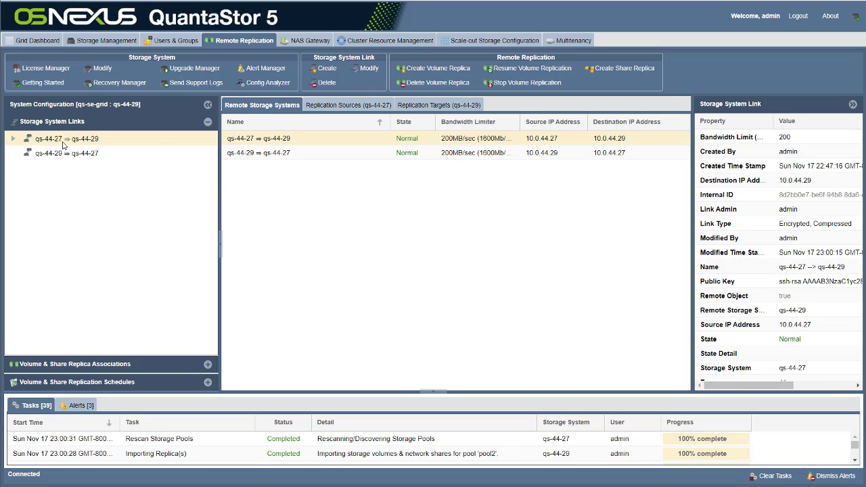
pyautogui.doubleClick(63, 140)
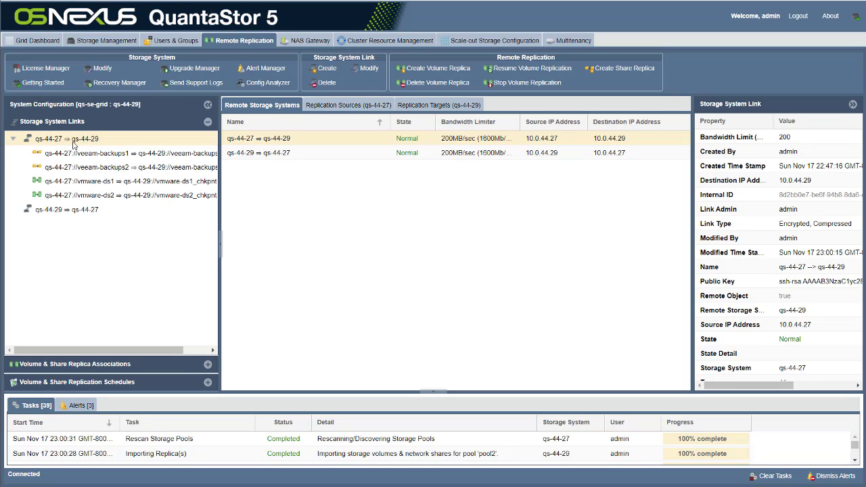
pyautogui.click(96, 382)
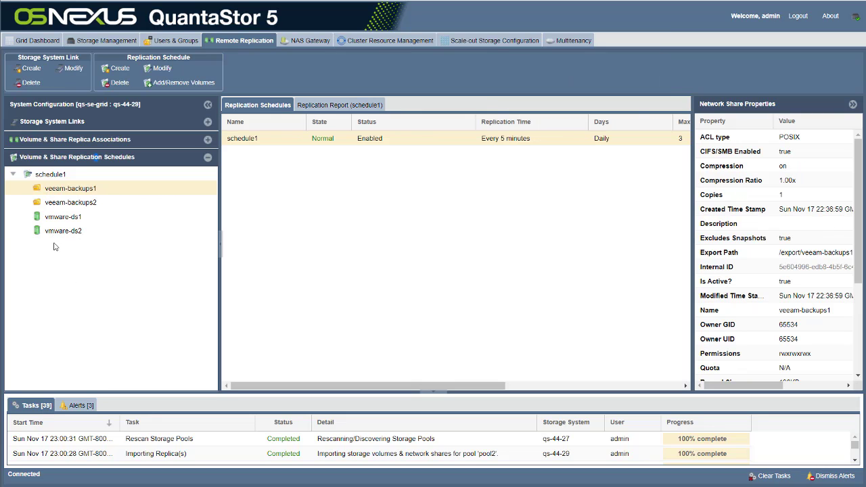
pyautogui.rightClick(56, 175)
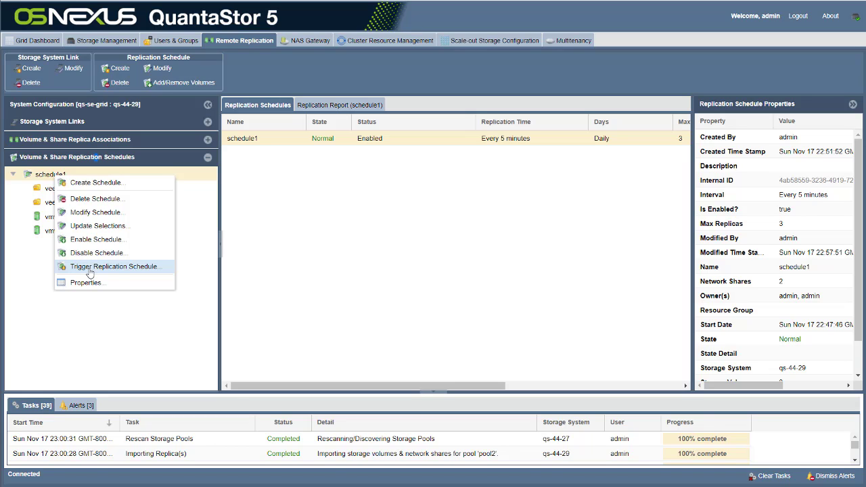
pyautogui.click(106, 310)
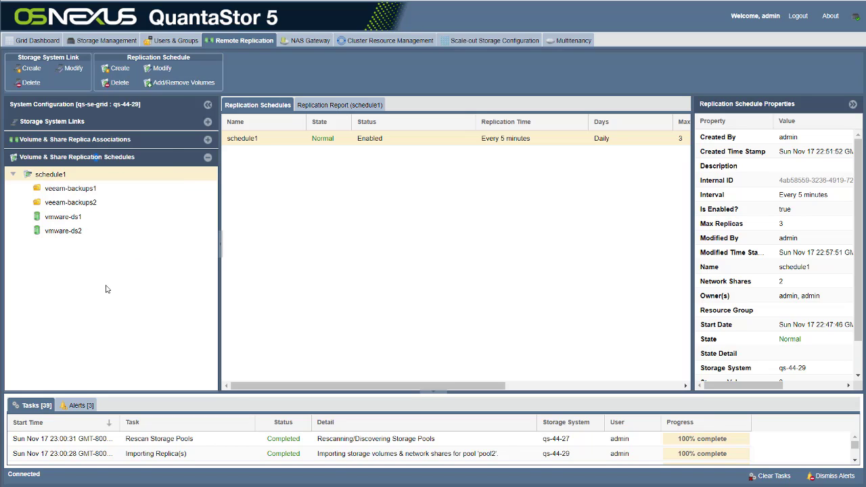
pyautogui.click(118, 140)
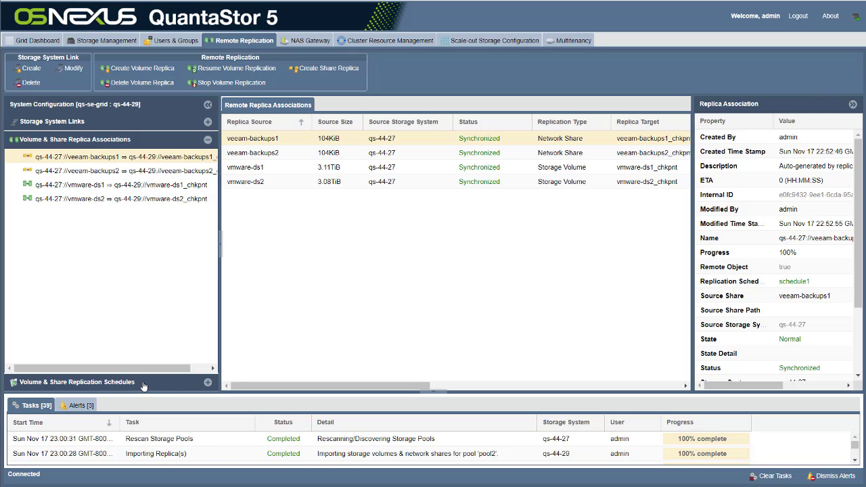
# Step: Turn off Active Replica Checkpoint in the advanced settings of vmware-ds1_chkpnt and apply the change
pyautogui.click(100, 42)
pyautogui.click(93, 257)
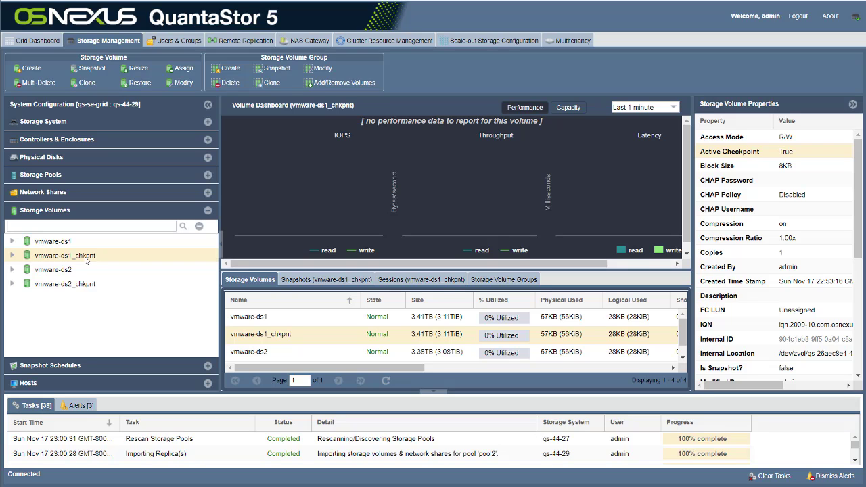
pyautogui.rightClick(86, 259)
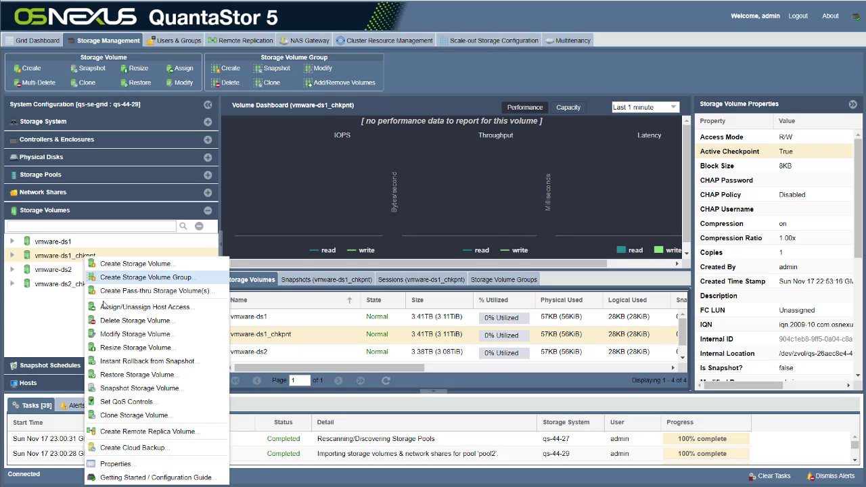
pyautogui.click(135, 334)
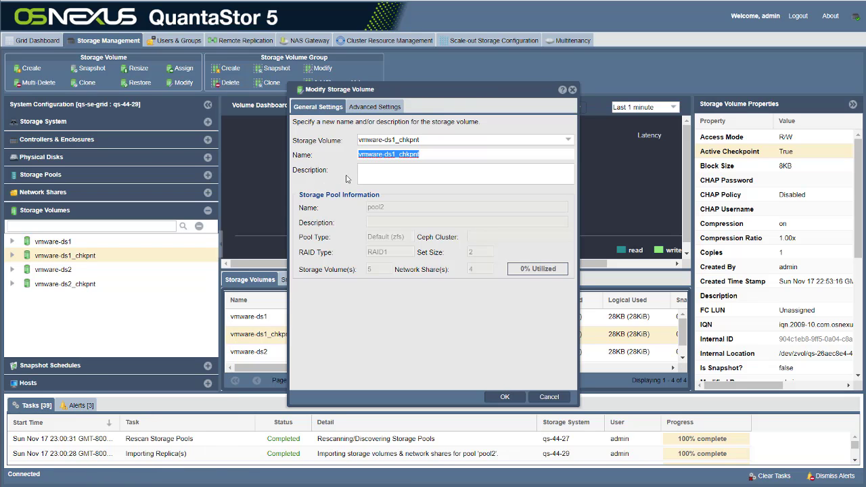
pyautogui.click(369, 109)
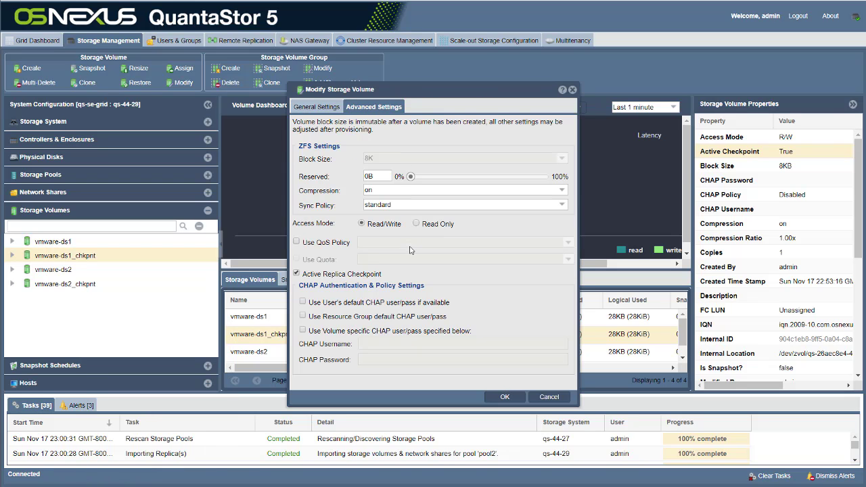
pyautogui.click(297, 274)
pyautogui.click(505, 397)
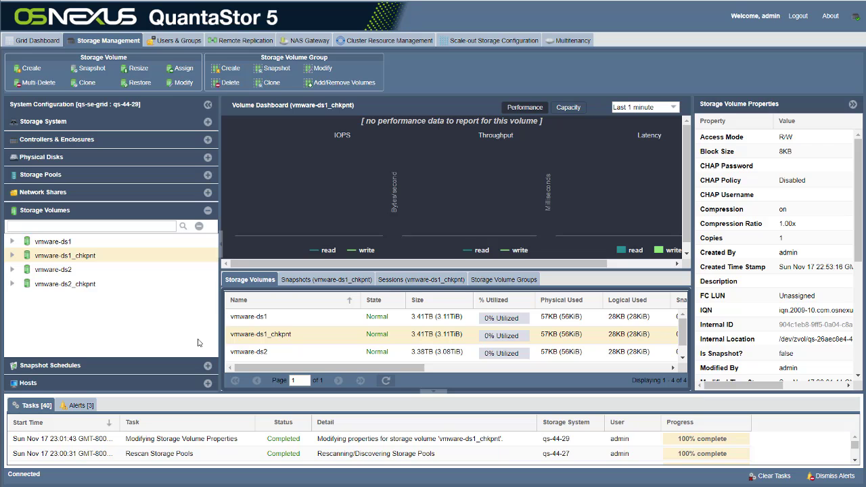
# Step: Trigger the replication schedule schedule1 to run immediately
pyautogui.click(268, 41)
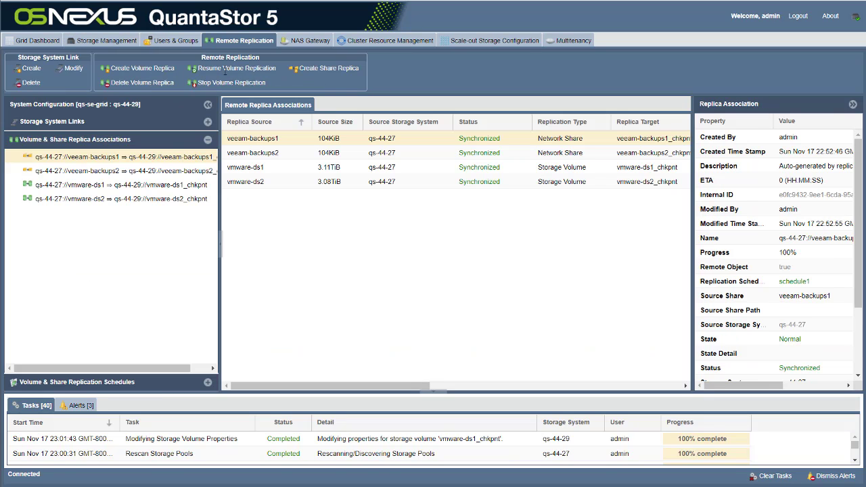
pyautogui.click(127, 383)
pyautogui.rightClick(52, 176)
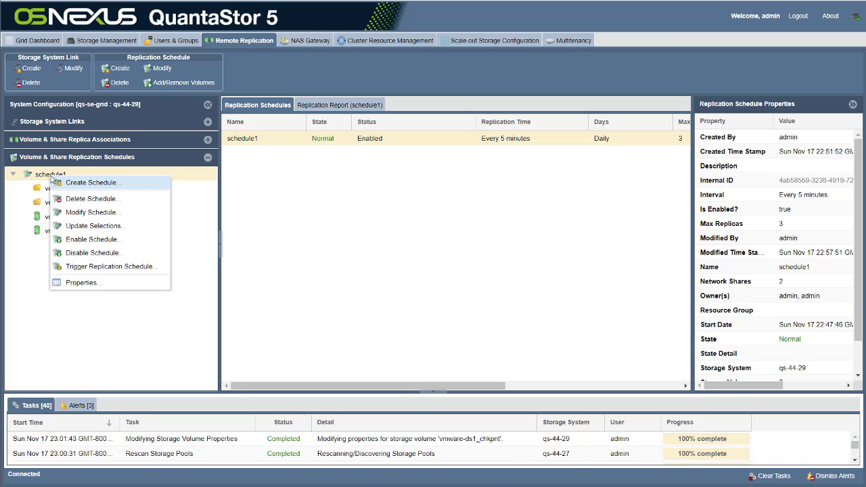
pyautogui.click(110, 266)
pyautogui.click(472, 305)
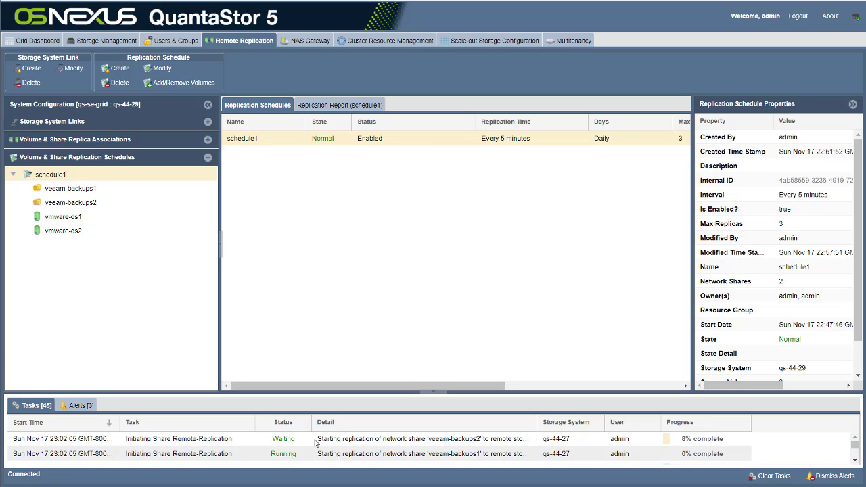
# Step: Open the Getting Started configuration guide and view its Remote-Replication Setup workflow
pyautogui.click(852, 24)
pyautogui.click(433, 278)
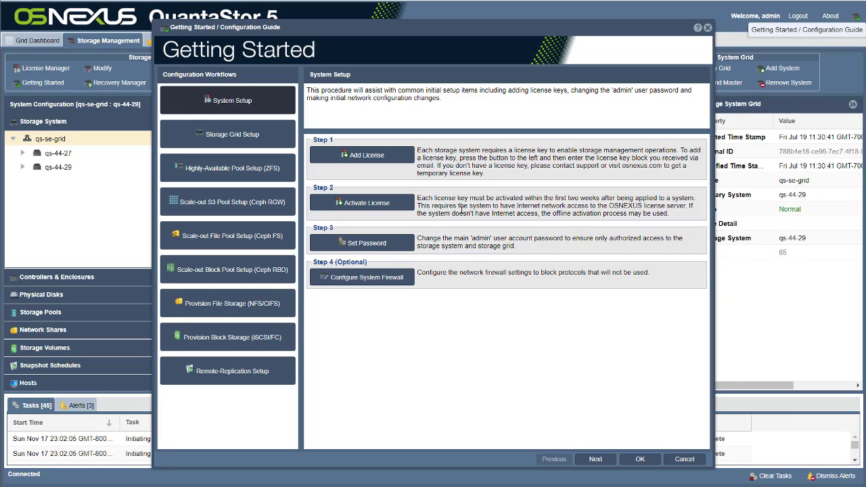
pyautogui.click(230, 365)
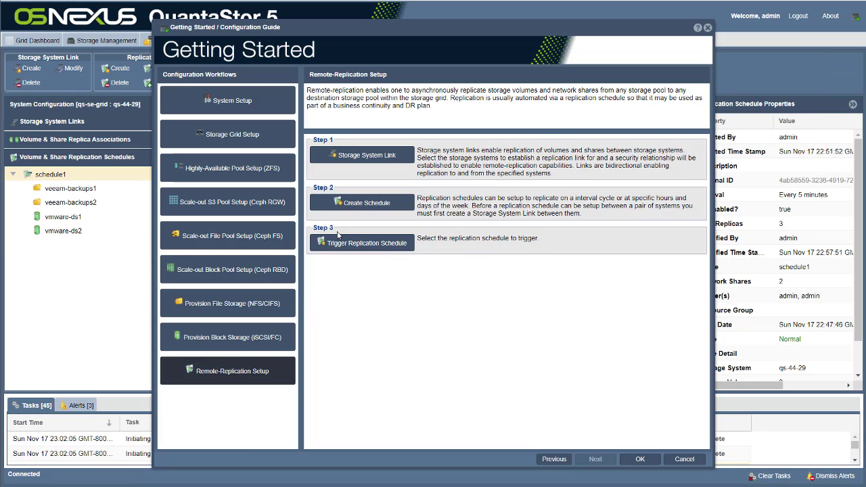